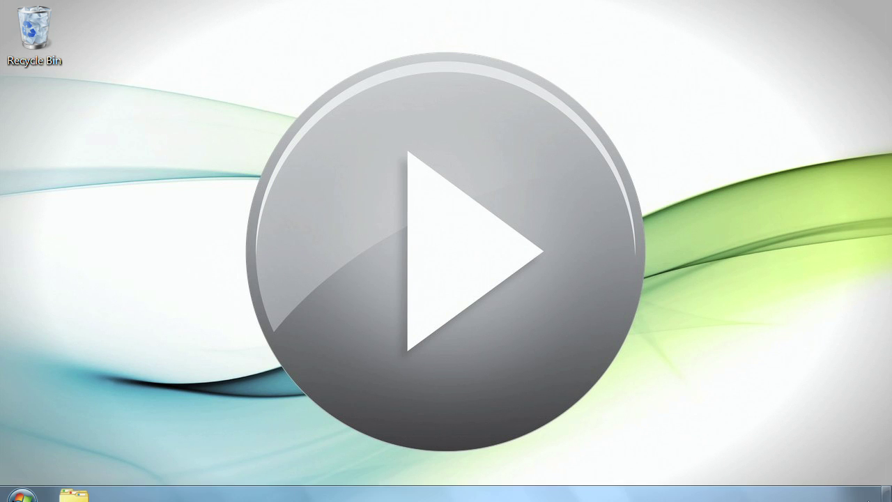
Search the programs for "internet" and launch Internet Explorer
{"action": "left_click", "coordinate": [29, 480]}
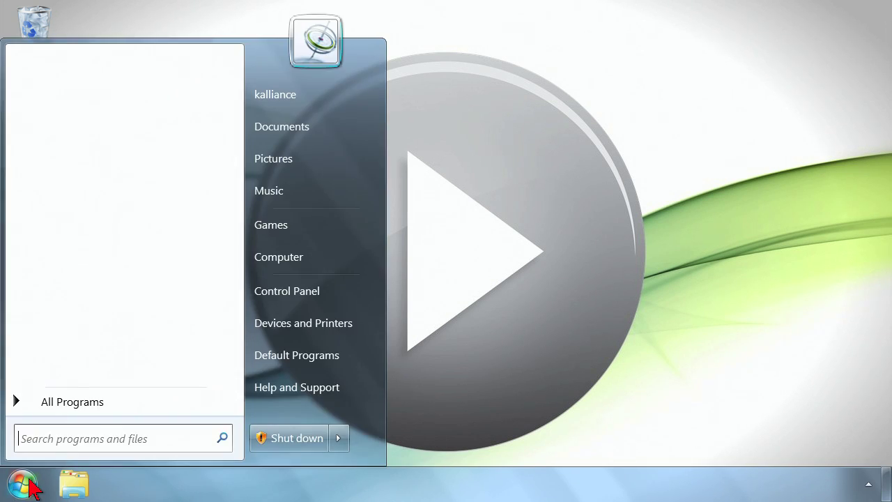
{"action": "type", "text": "internet"}
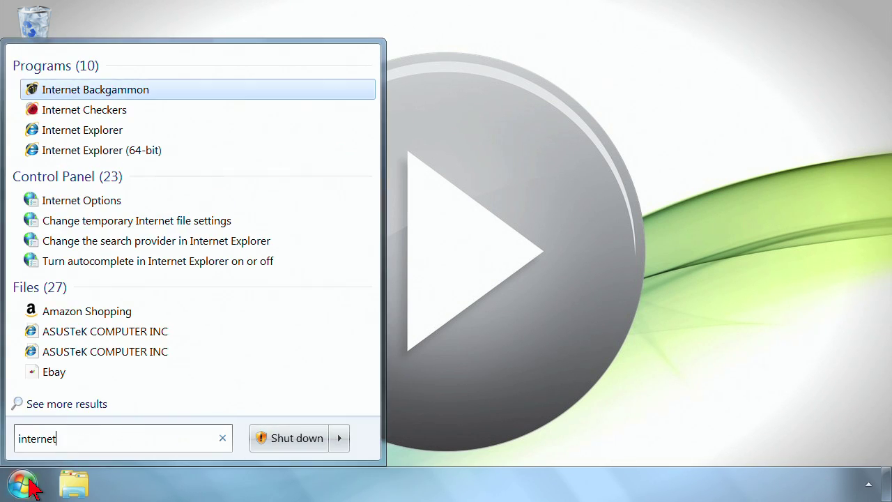
{"action": "key", "text": "Down"}
{"action": "key", "text": "Down"}
{"action": "key", "text": "Return"}
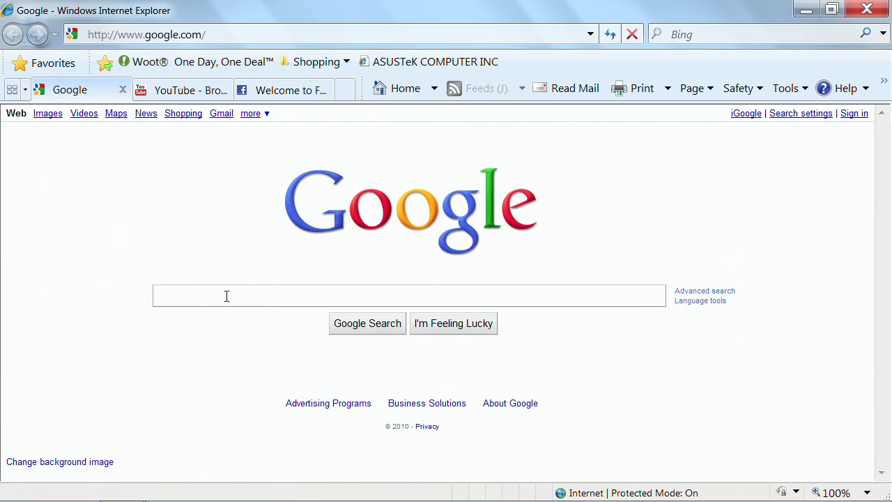
Open the iGoogle page from the Google homepage and look over its homepage setup form
{"action": "left_click", "coordinate": [746, 114]}
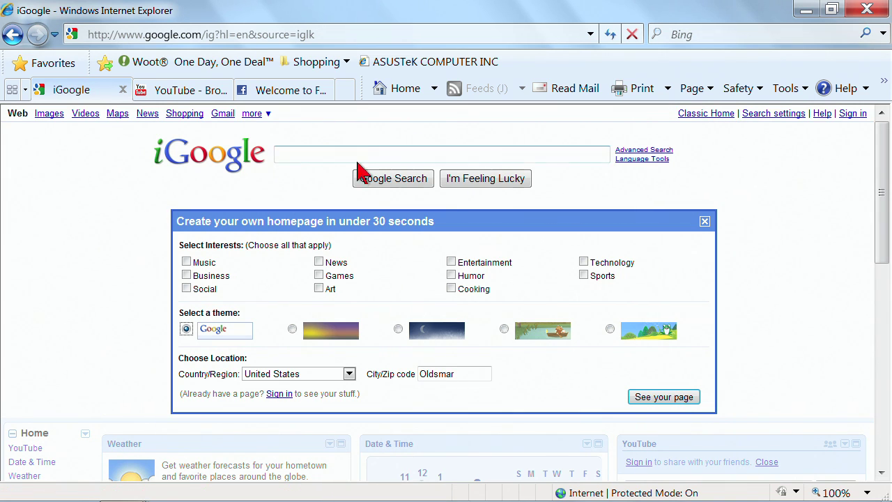
{"action": "scroll", "coordinate": [365, 209], "scroll_direction": "down", "scroll_amount": 3}
{"action": "scroll", "coordinate": [366, 237], "scroll_direction": "up", "scroll_amount": 3}
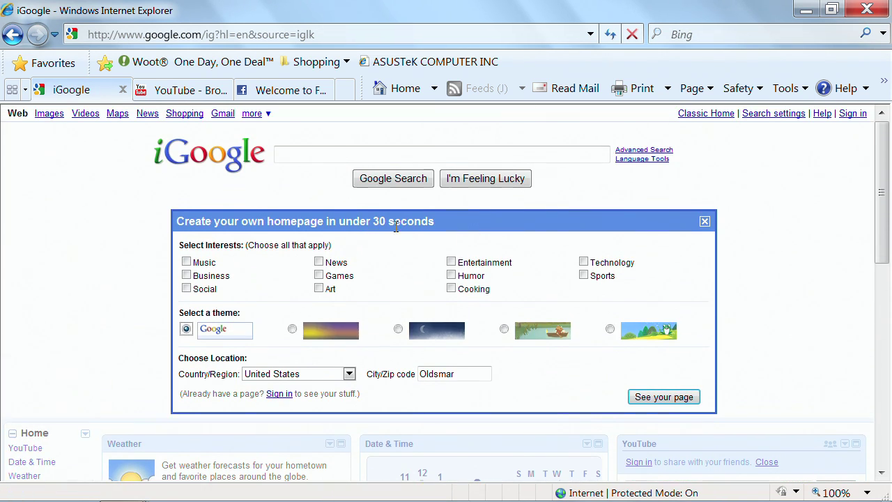
Sign in to iGoogle with the Google account's password and allow the blocked page content to be displayed
{"action": "left_click", "coordinate": [853, 114]}
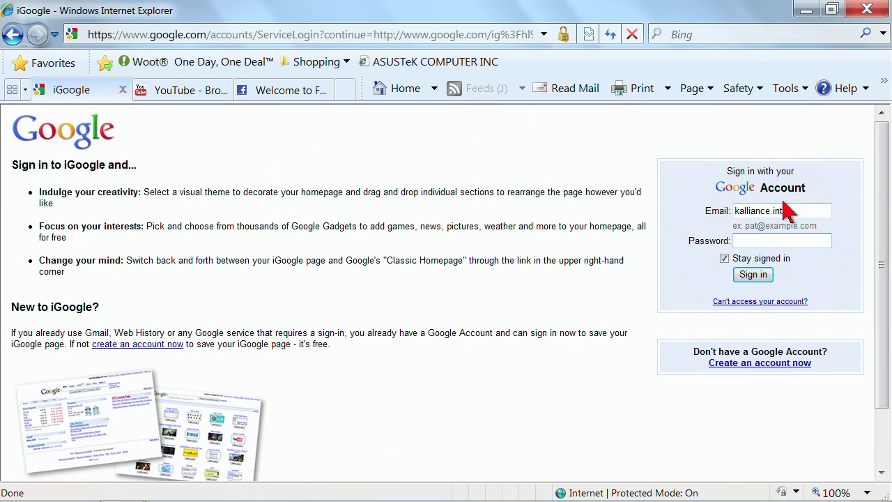
{"action": "key", "text": "Return"}
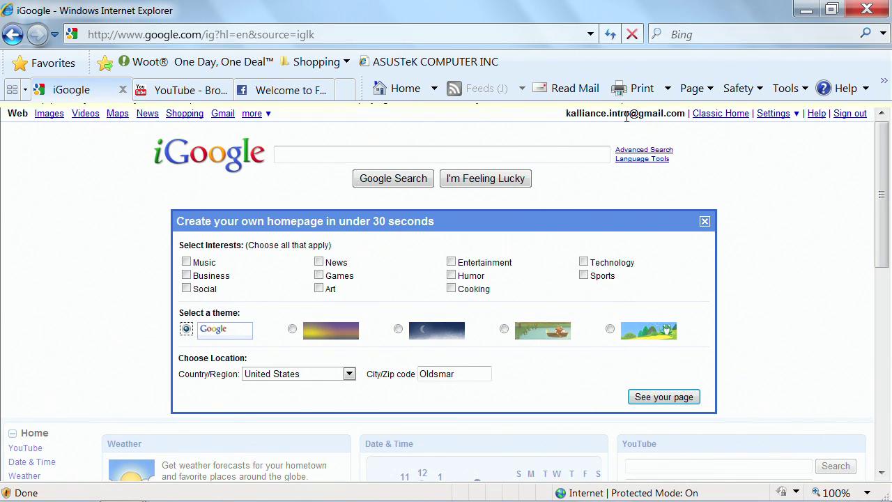
{"action": "left_click", "coordinate": [645, 114]}
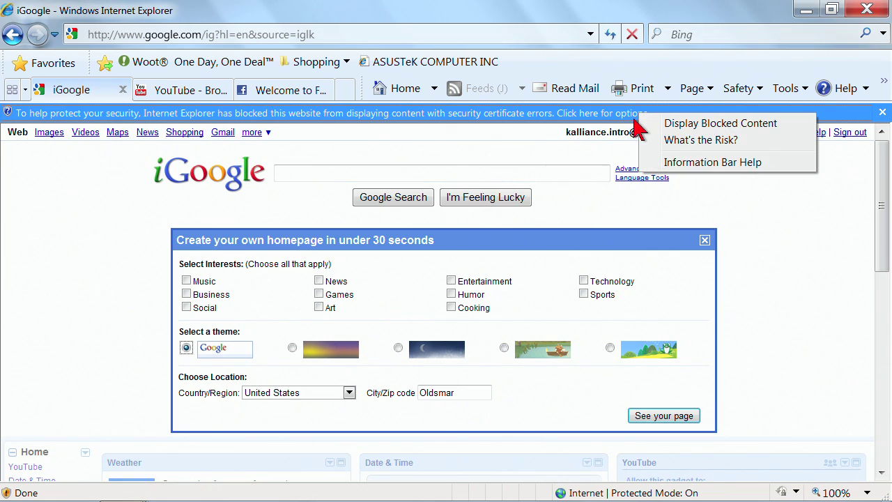
{"action": "left_click", "coordinate": [666, 125]}
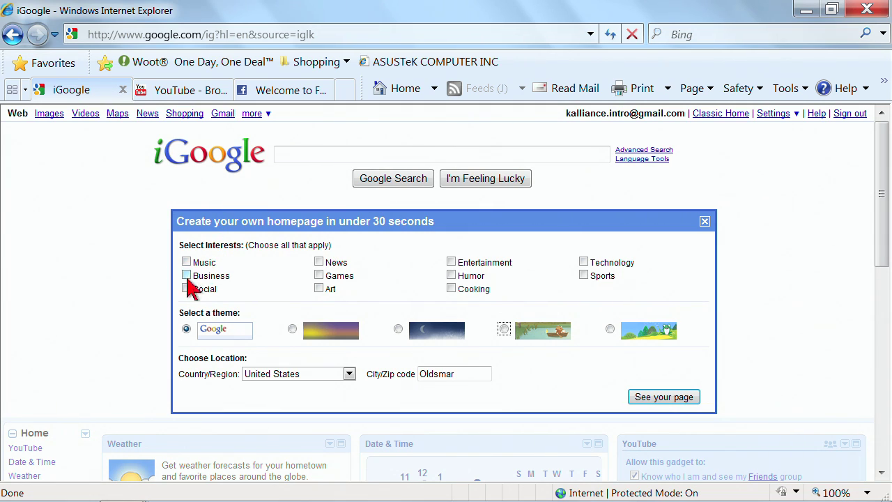
Create the homepage with the News, Technology, Sports and Social interests and the beach sunset theme
{"action": "left_click", "coordinate": [319, 263]}
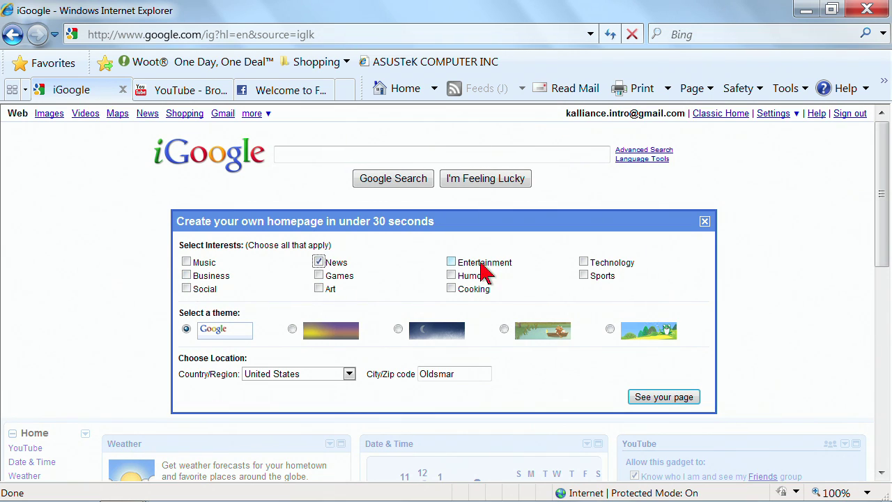
{"action": "left_click", "coordinate": [584, 262]}
{"action": "left_click", "coordinate": [584, 276]}
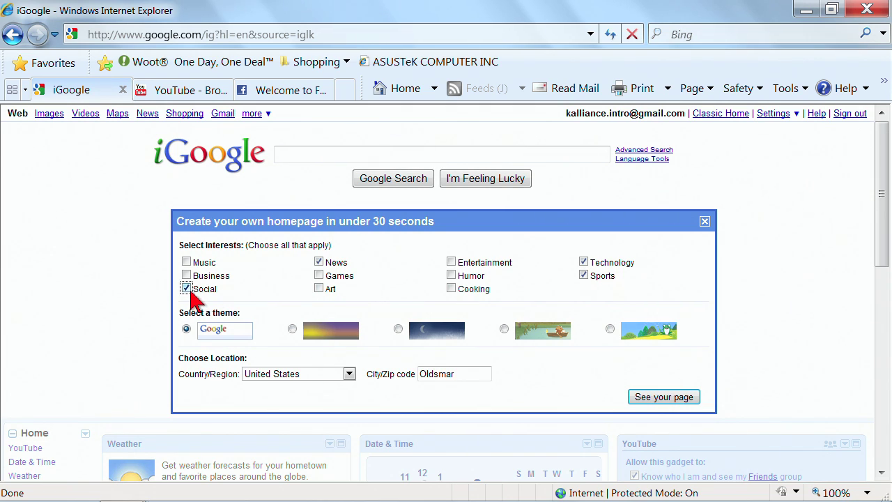
{"action": "left_click", "coordinate": [292, 329]}
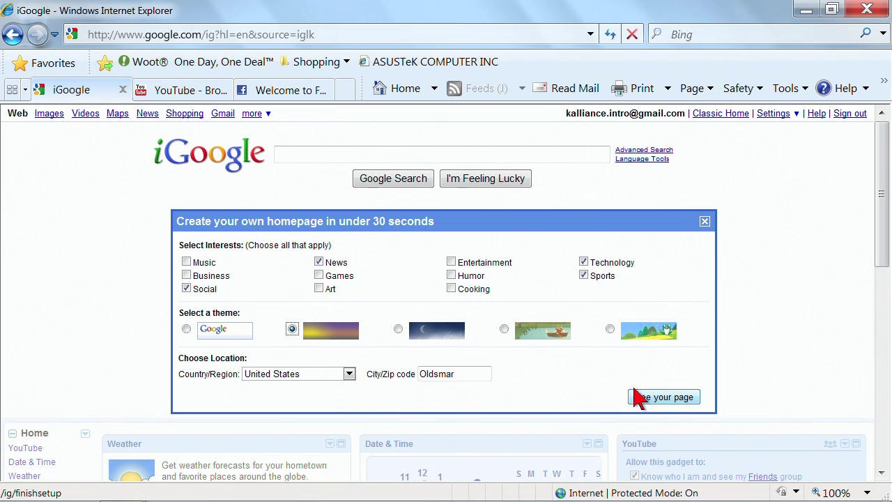
{"action": "left_click", "coordinate": [665, 397]}
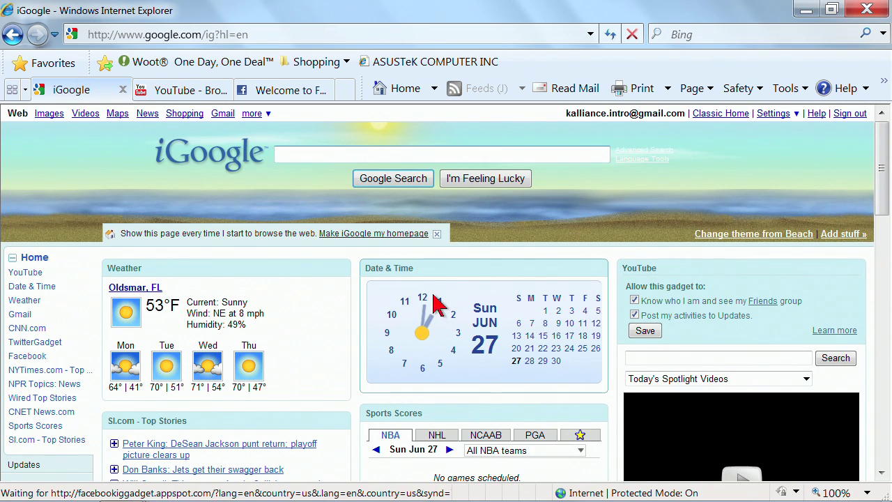
Dismiss the blocked-content notice and make iGoogle the browser's home page
{"action": "scroll", "coordinate": [427, 299], "scroll_direction": "down", "scroll_amount": 3}
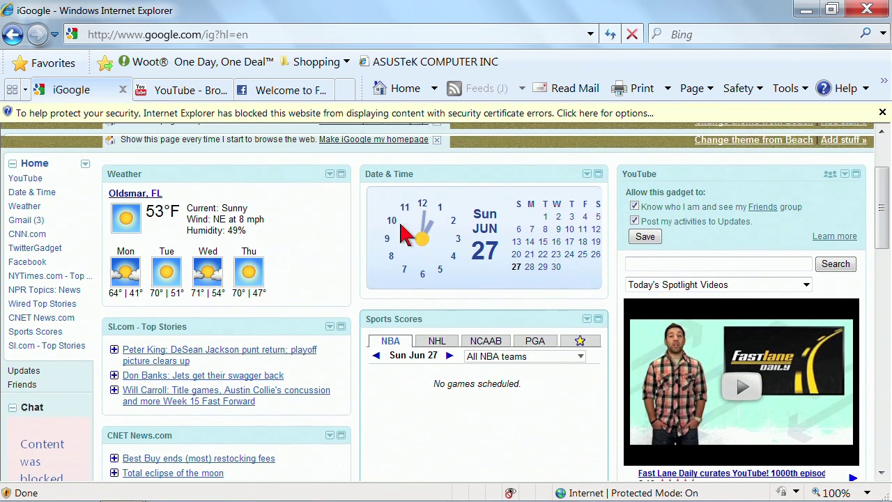
{"action": "scroll", "coordinate": [307, 268], "scroll_direction": "down", "scroll_amount": 2}
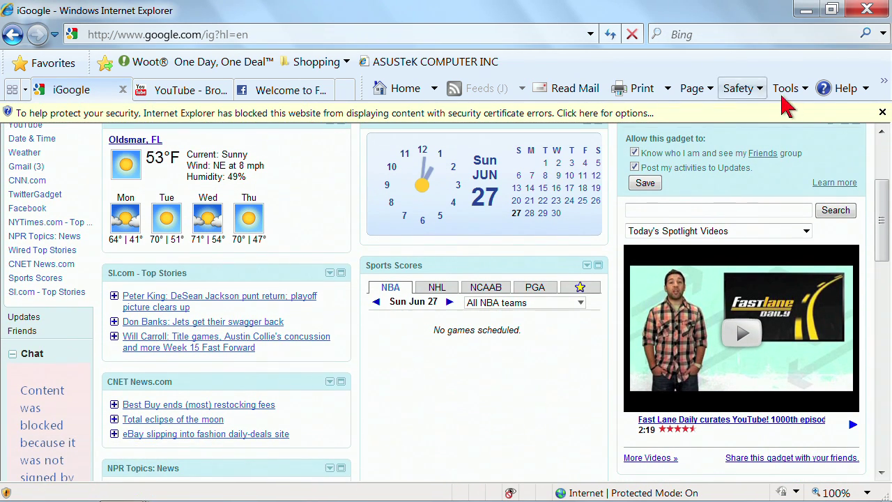
{"action": "left_click", "coordinate": [882, 113]}
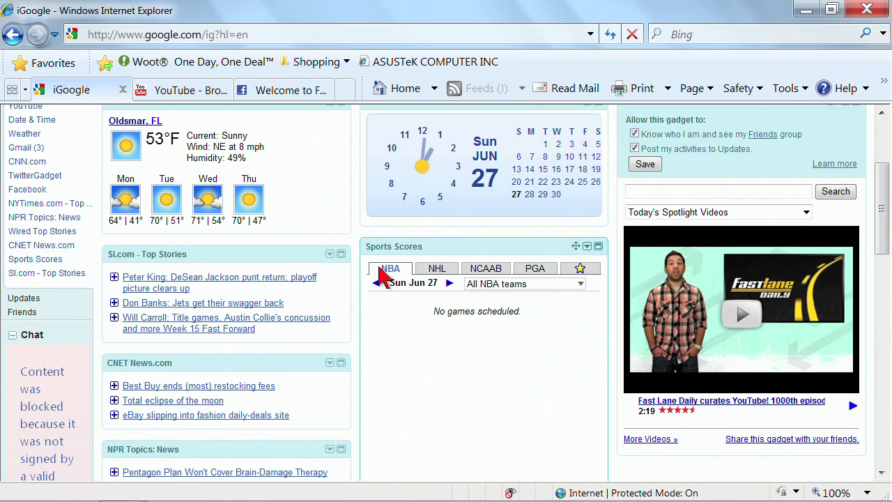
{"action": "scroll", "coordinate": [317, 293], "scroll_direction": "up", "scroll_amount": 3}
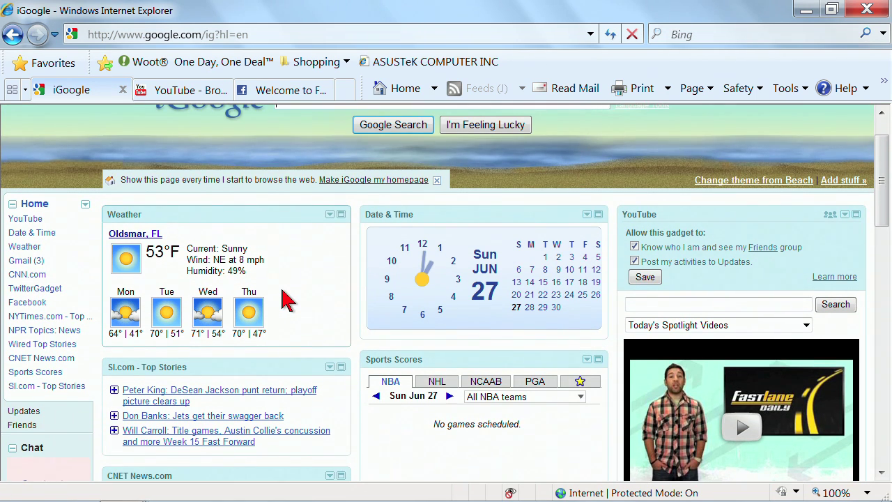
{"action": "left_click", "coordinate": [375, 182]}
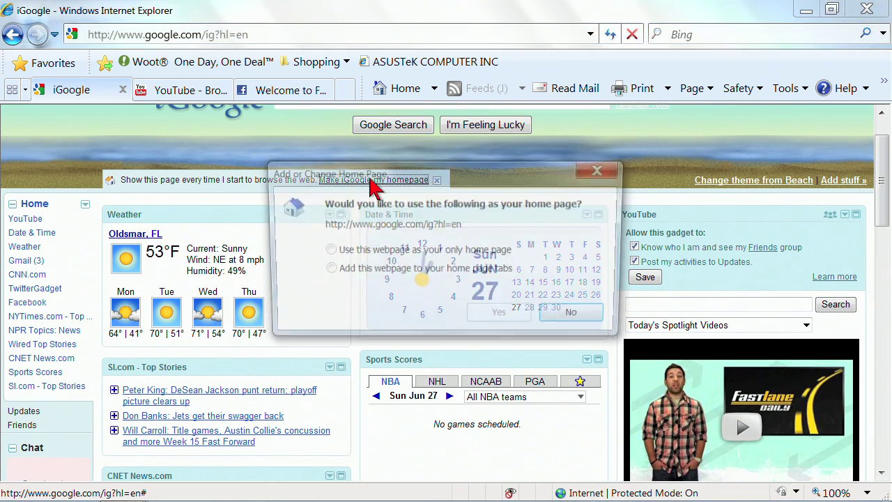
{"action": "left_click", "coordinate": [496, 318]}
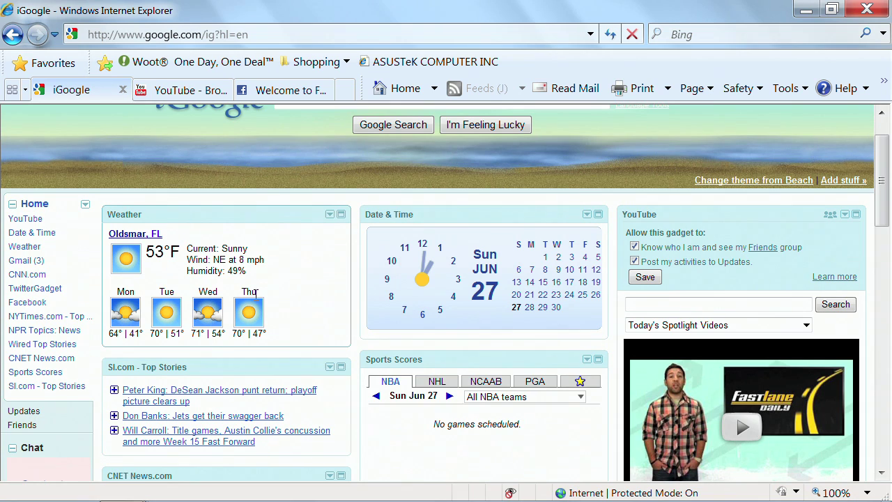
View the YouTube, Weather, Gmail, NYTimes.com and Sports Scores gadgets at full size, and return to the Home view
{"action": "left_click", "coordinate": [37, 226]}
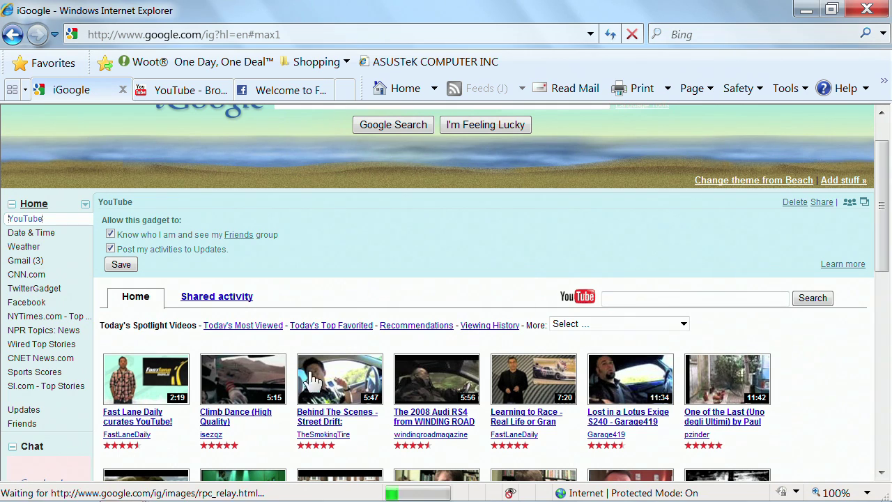
{"action": "left_click", "coordinate": [24, 249]}
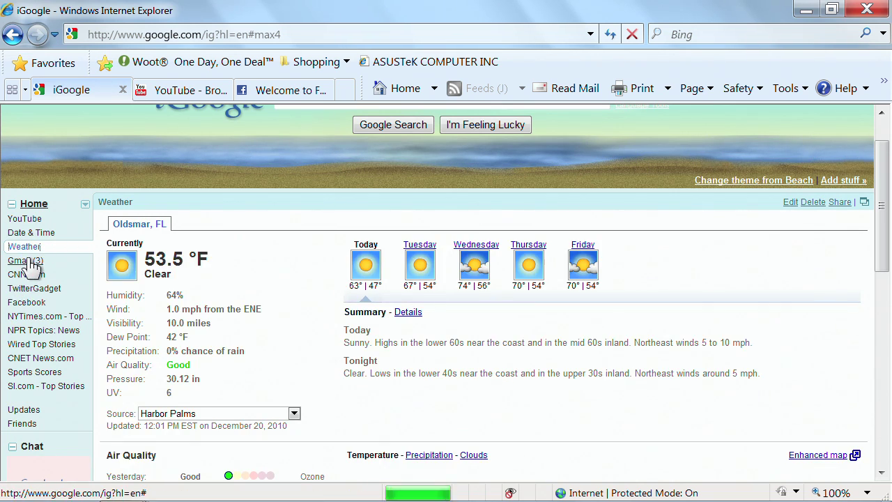
{"action": "left_click", "coordinate": [26, 262]}
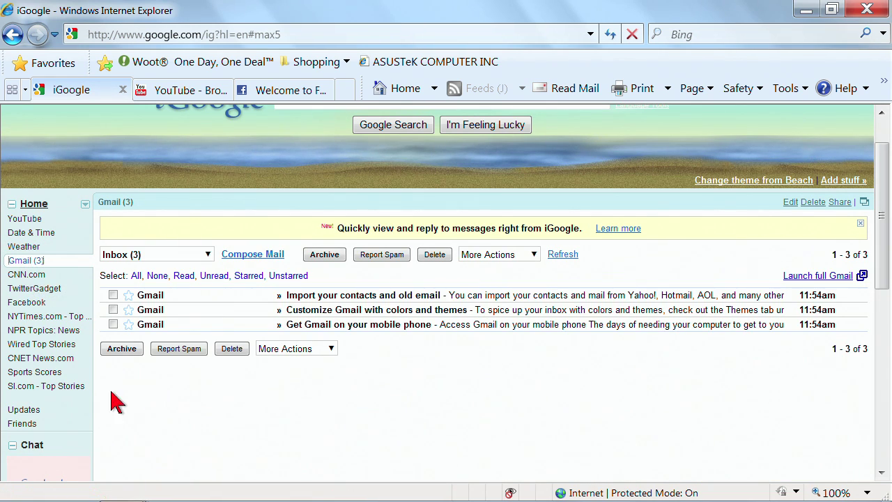
{"action": "left_click", "coordinate": [40, 320]}
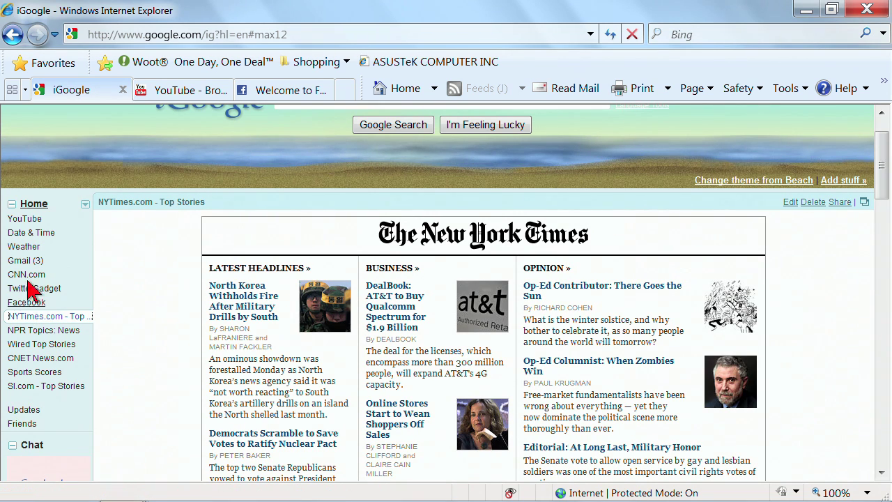
{"action": "left_click", "coordinate": [55, 375]}
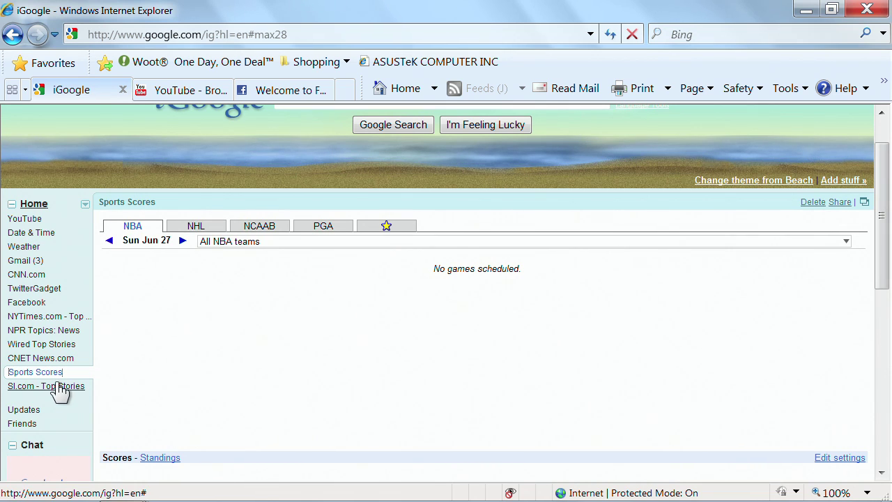
{"action": "scroll", "coordinate": [104, 356], "scroll_direction": "down", "scroll_amount": 3}
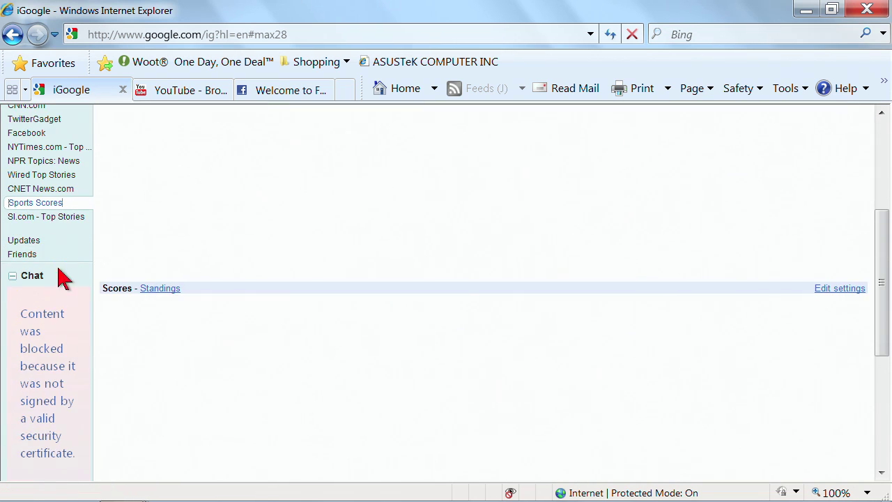
{"action": "scroll", "coordinate": [63, 278], "scroll_direction": "up", "scroll_amount": 3}
{"action": "left_click", "coordinate": [33, 205]}
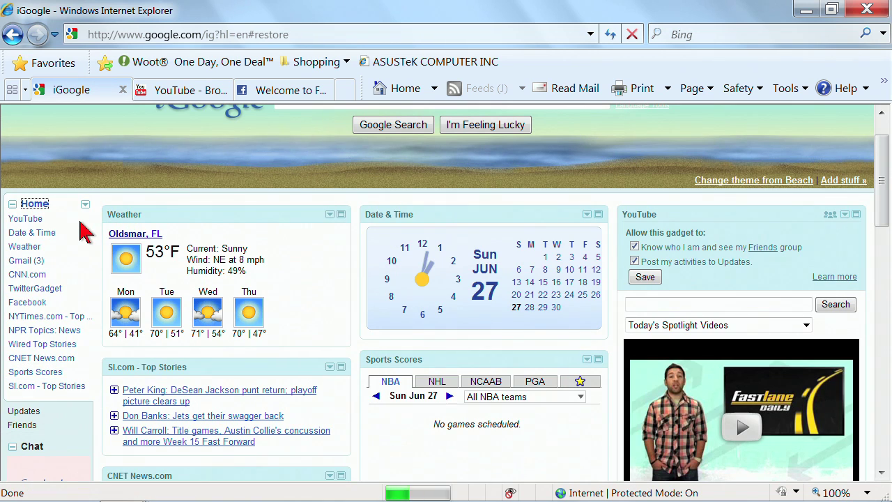
Move the CNET News.com gadget to the middle column, directly above Sports Scores
{"action": "scroll", "coordinate": [209, 254], "scroll_direction": "down", "scroll_amount": 1}
{"action": "scroll", "coordinate": [253, 251], "scroll_direction": "down", "scroll_amount": 1}
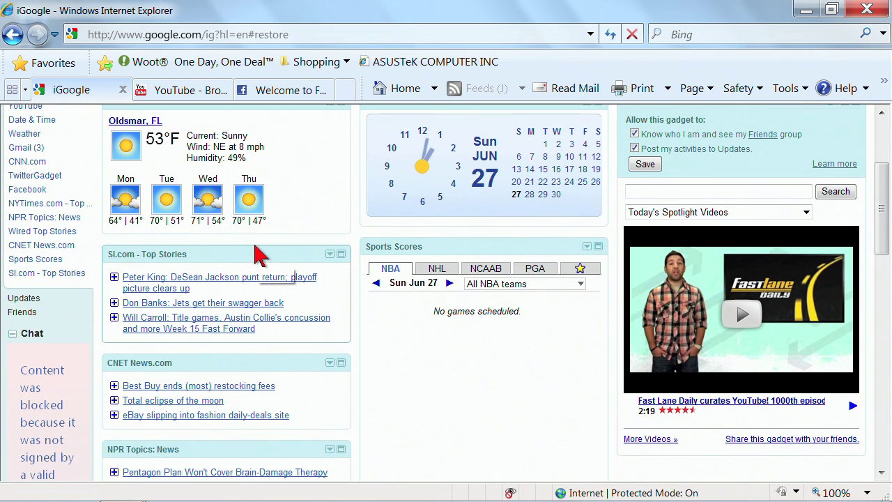
{"action": "scroll", "coordinate": [261, 258], "scroll_direction": "down", "scroll_amount": 2}
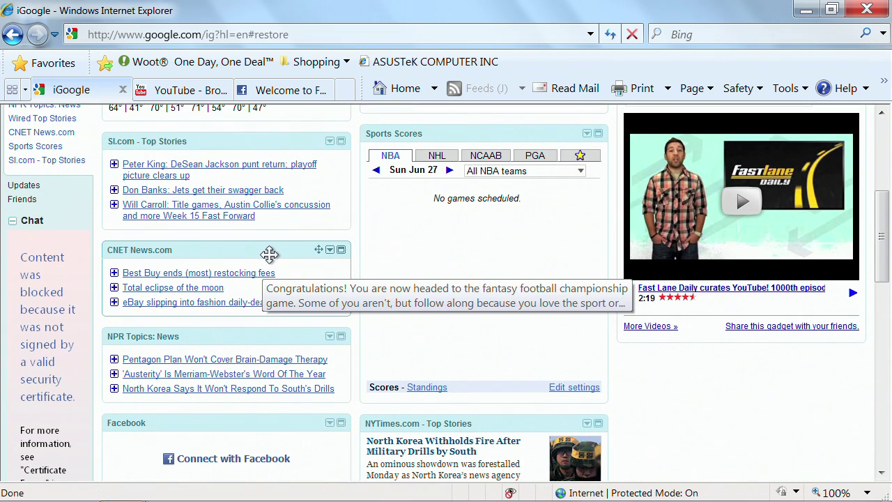
{"action": "left_click_drag", "start_coordinate": [270, 255], "coordinate": [512, 150]}
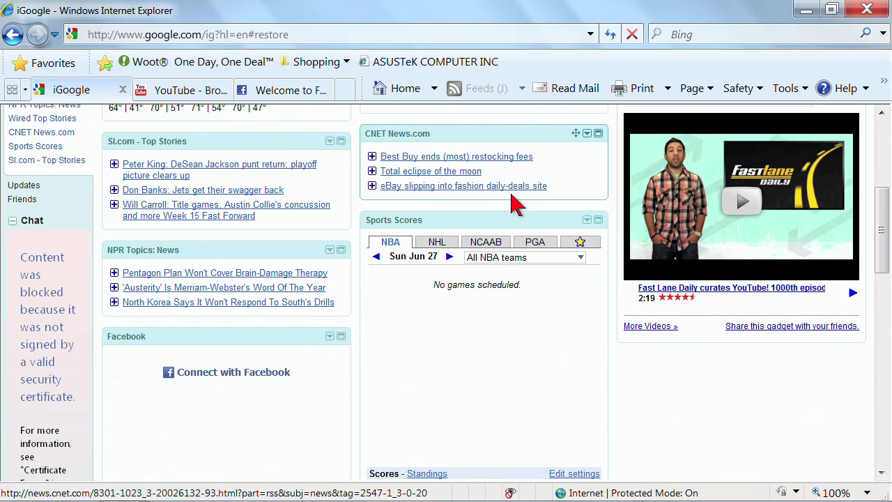
Minimize the Date & Time gadget, and delete it from the homepage
{"action": "scroll", "coordinate": [514, 223], "scroll_direction": "up", "scroll_amount": 3}
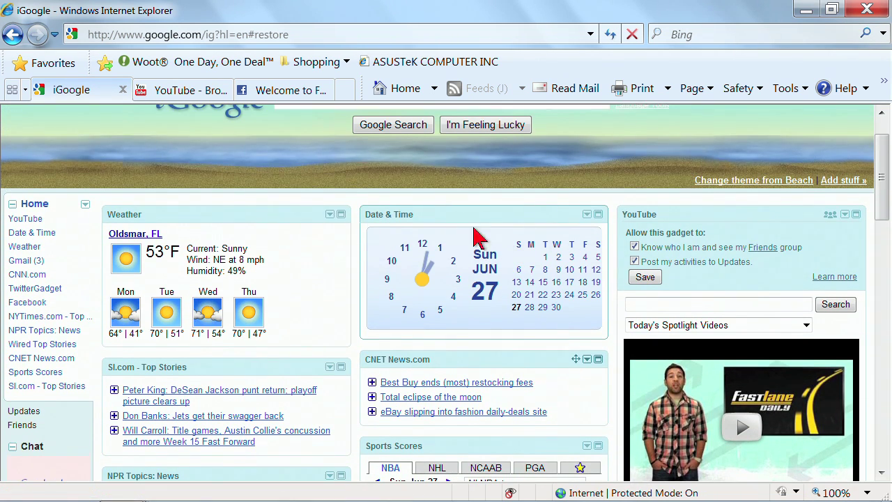
{"action": "left_click", "coordinate": [588, 215]}
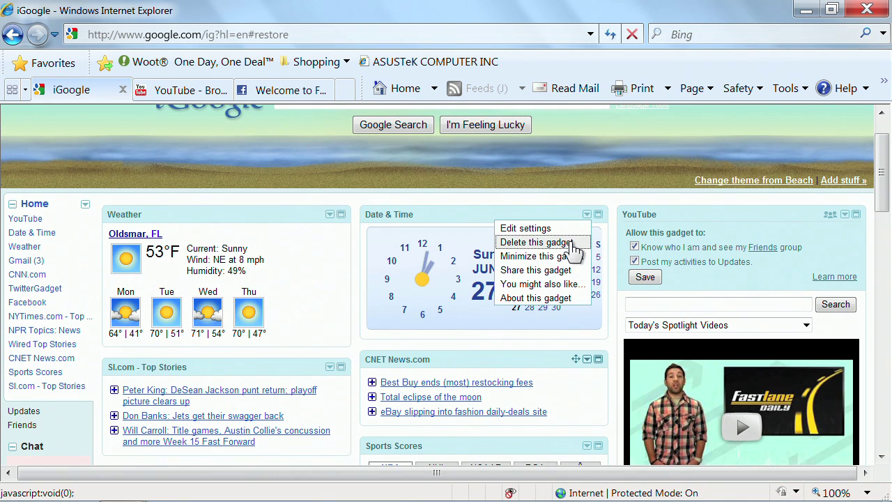
{"action": "left_click", "coordinate": [566, 257]}
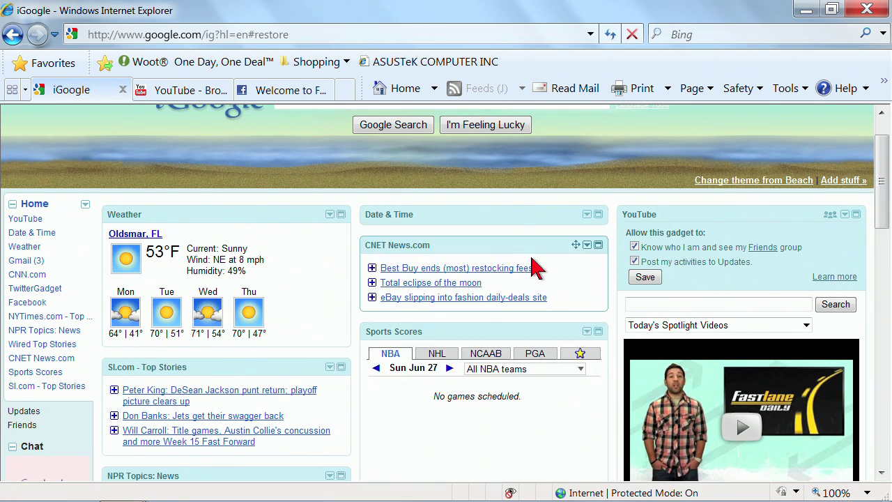
{"action": "left_click", "coordinate": [587, 215]}
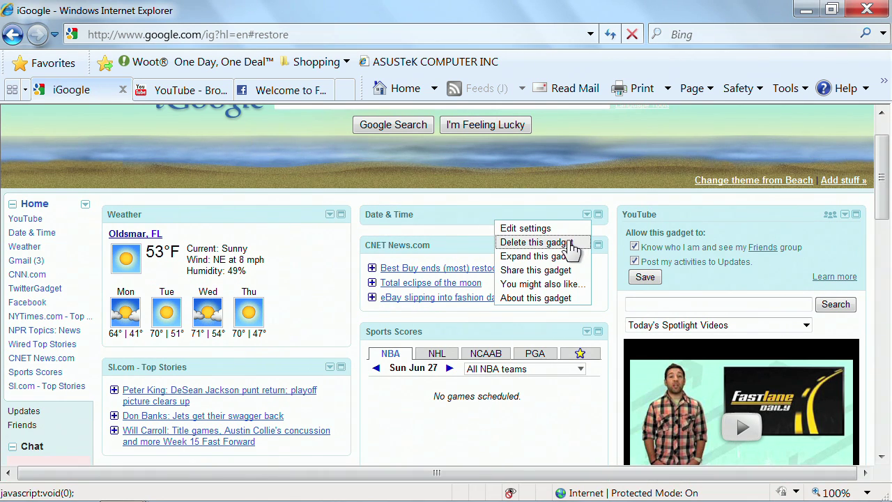
{"action": "left_click", "coordinate": [570, 242]}
{"action": "left_click", "coordinate": [472, 323]}
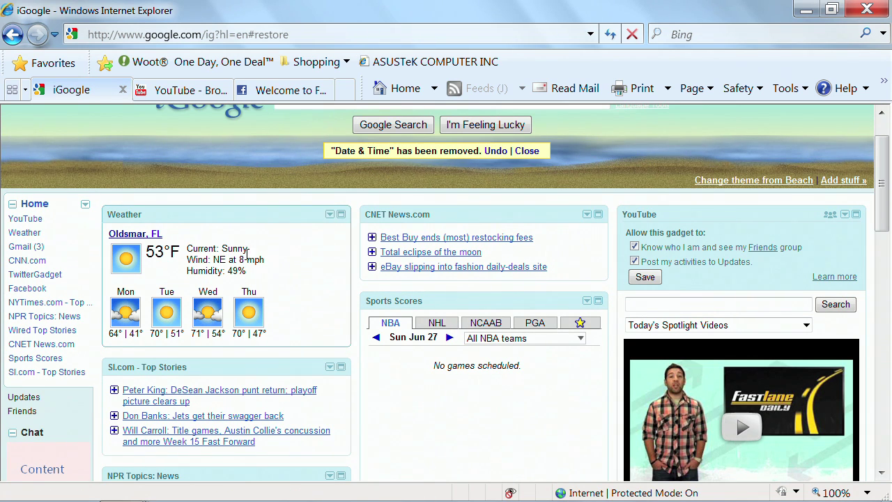
Move the Weather gadget to the middle column, directly below Sports Scores
{"action": "left_click_drag", "start_coordinate": [193, 217], "coordinate": [469, 483]}
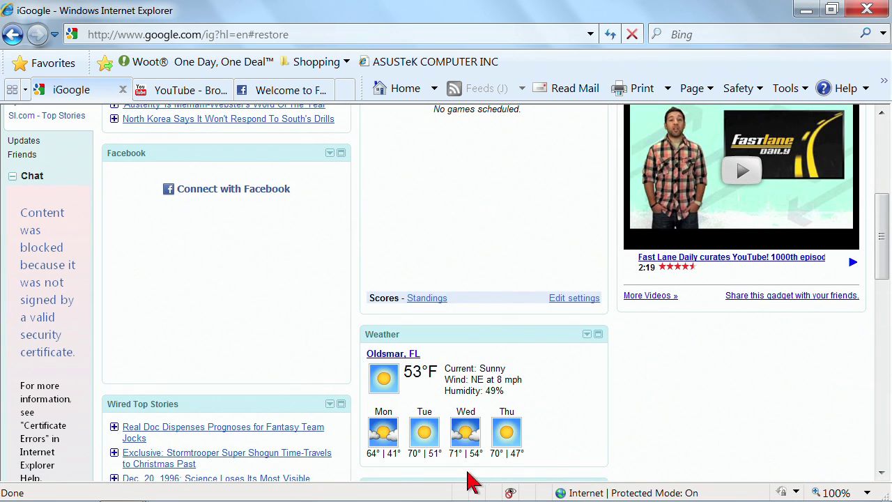
Move the NPR Topics: News gadget to the right-hand column, directly below the YouTube gadget
{"action": "scroll", "coordinate": [460, 352], "scroll_direction": "up", "scroll_amount": 3}
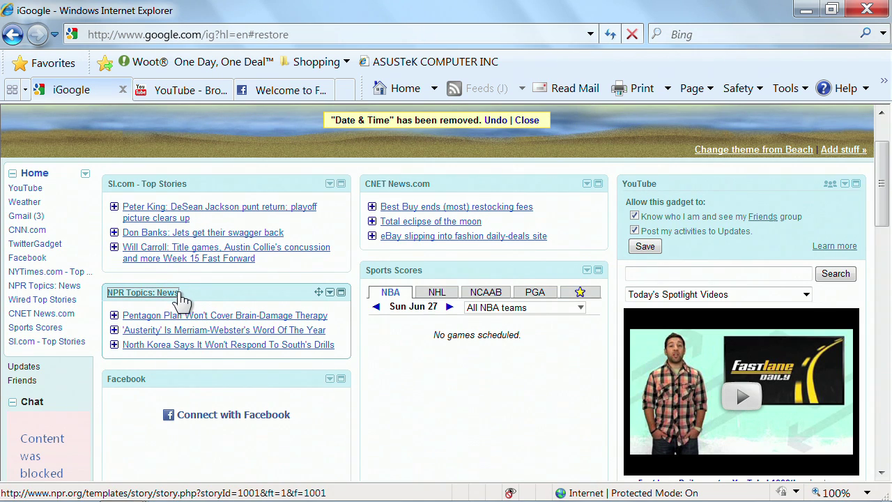
{"action": "left_click_drag", "start_coordinate": [193, 291], "coordinate": [722, 441]}
{"action": "scroll", "coordinate": [422, 361], "scroll_direction": "down", "scroll_amount": 2}
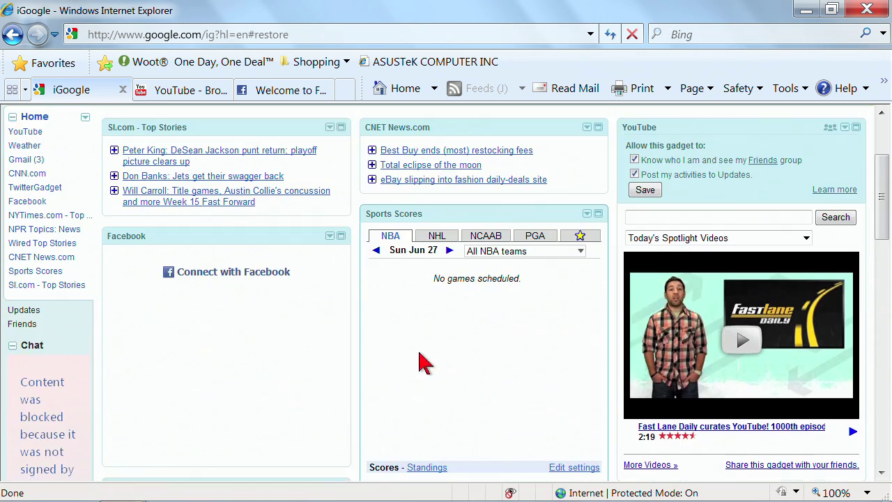
Minimize the Facebook gadget on the iGoogle homepage
{"action": "scroll", "coordinate": [421, 361], "scroll_direction": "down", "scroll_amount": 2}
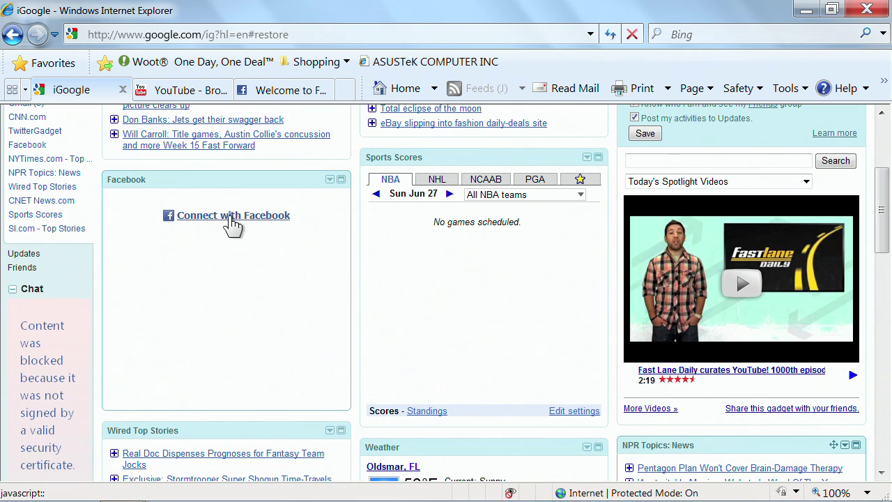
{"action": "left_click", "coordinate": [330, 179]}
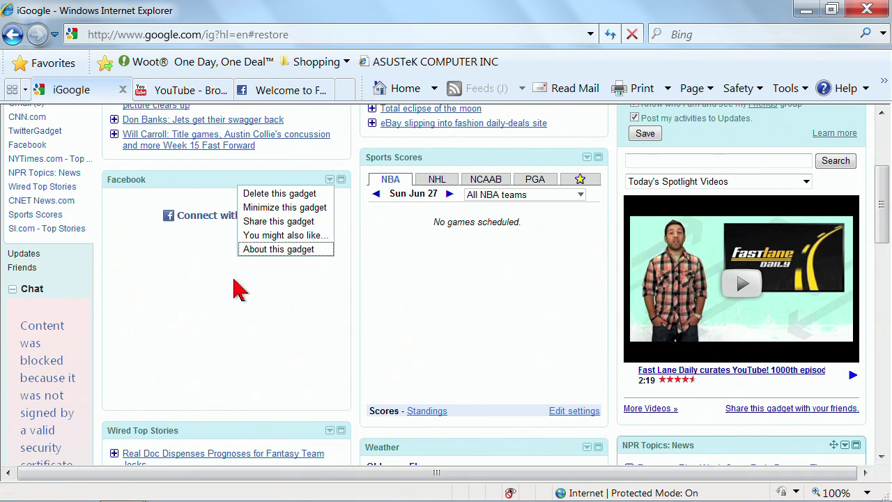
{"action": "left_click", "coordinate": [273, 207]}
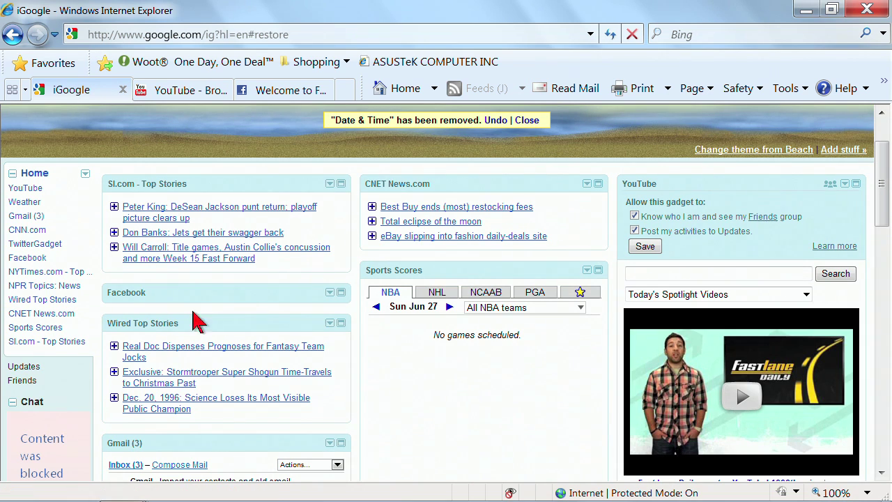
Open the directory for adding gadgets, browse the hottest ones, and search for "comics"
{"action": "left_click", "coordinate": [842, 149]}
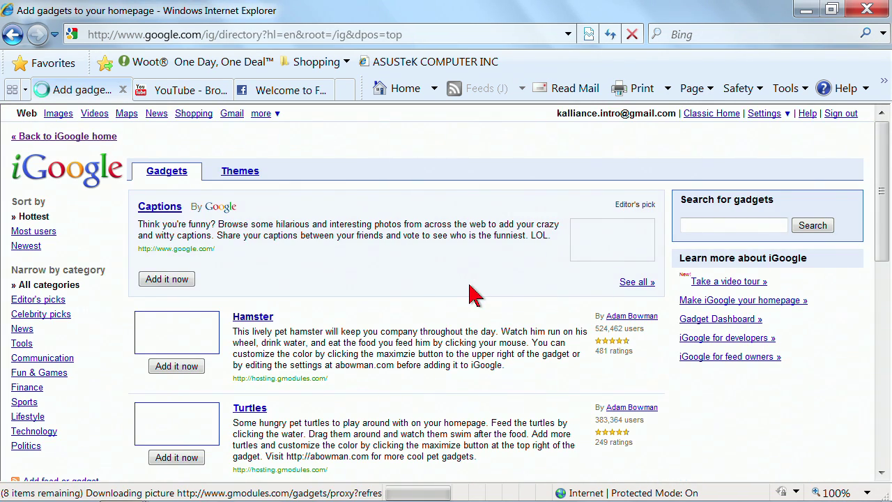
{"action": "scroll", "coordinate": [446, 303], "scroll_direction": "down", "scroll_amount": 1}
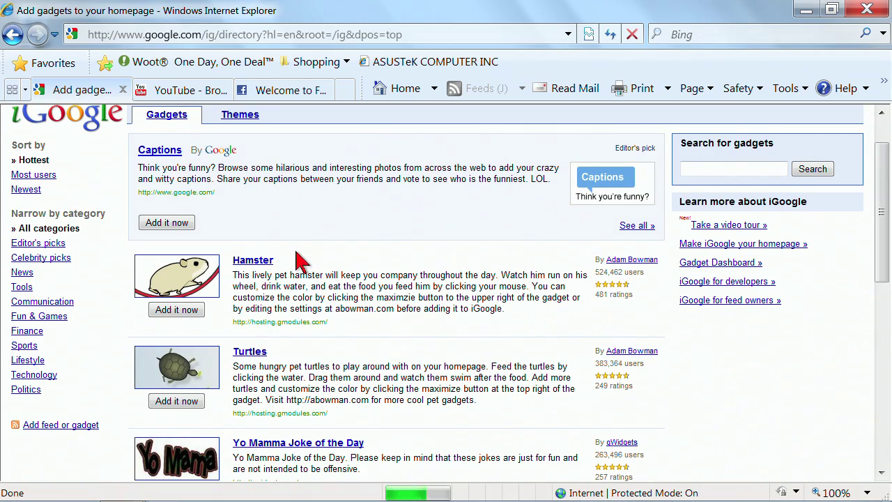
{"action": "scroll", "coordinate": [271, 309], "scroll_direction": "down", "scroll_amount": 3}
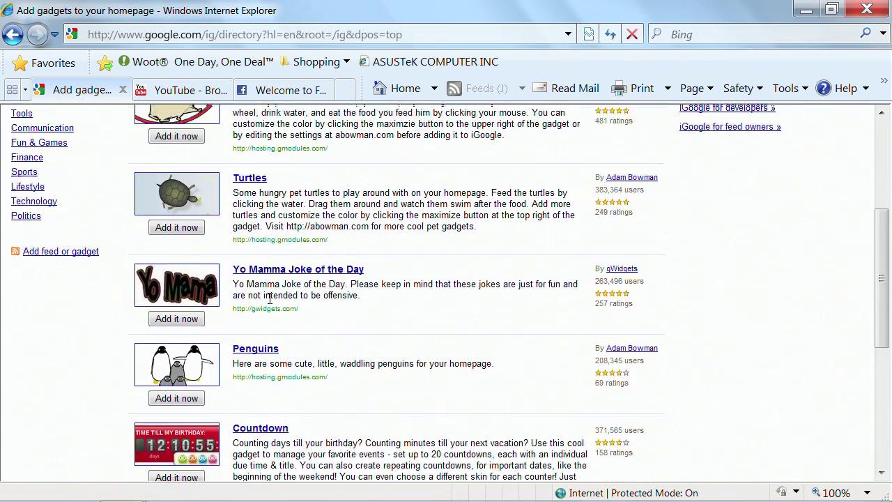
{"action": "scroll", "coordinate": [272, 307], "scroll_direction": "up", "scroll_amount": 4}
{"action": "scroll", "coordinate": [271, 309], "scroll_direction": "down", "scroll_amount": 1}
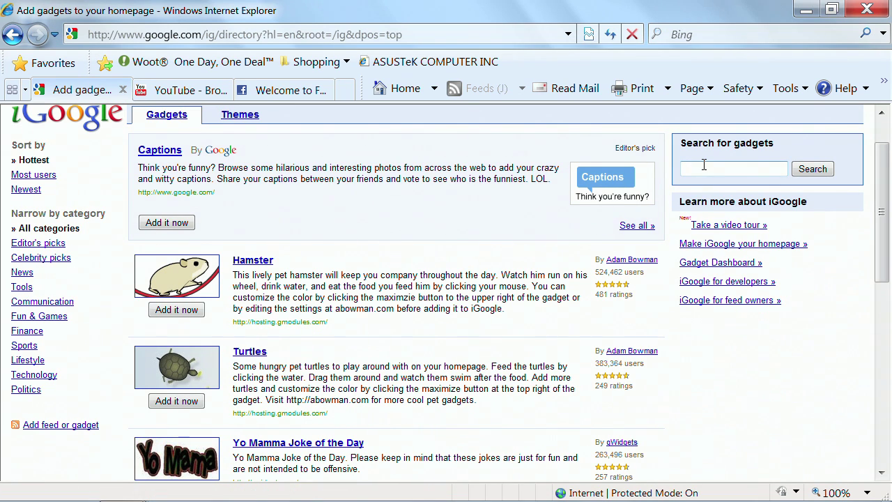
{"action": "scroll", "coordinate": [705, 171], "scroll_direction": "down", "scroll_amount": 2}
{"action": "scroll", "coordinate": [704, 167], "scroll_direction": "up", "scroll_amount": 2}
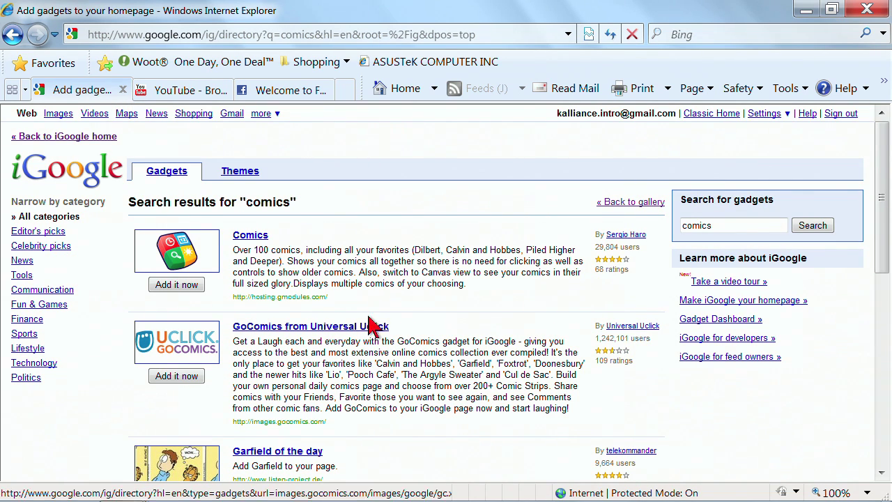
Add the "Garfield of the day" gadget from the search results and return to the iGoogle homepage to view it
{"action": "scroll", "coordinate": [326, 292], "scroll_direction": "down", "scroll_amount": 2}
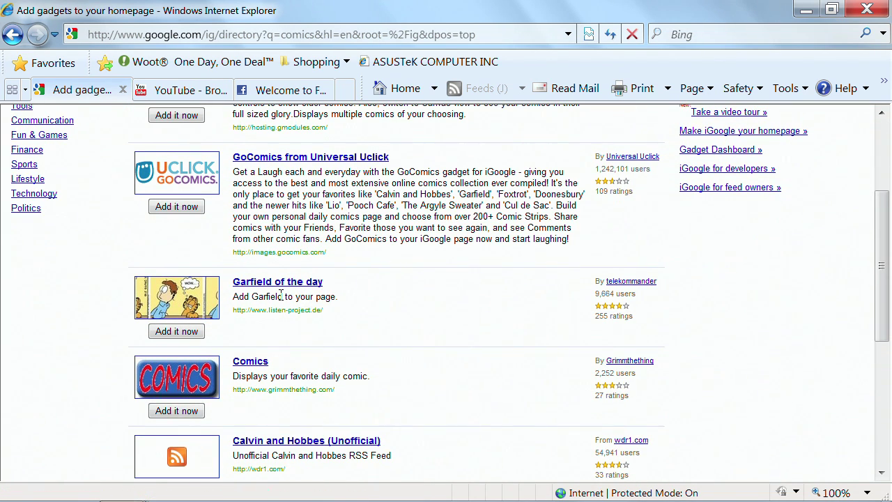
{"action": "left_click", "coordinate": [174, 332]}
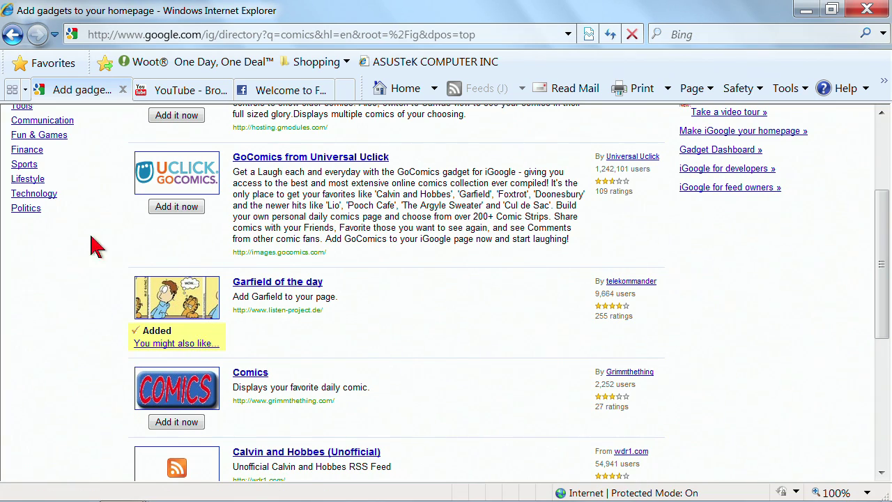
{"action": "scroll", "coordinate": [70, 222], "scroll_direction": "up", "scroll_amount": 2}
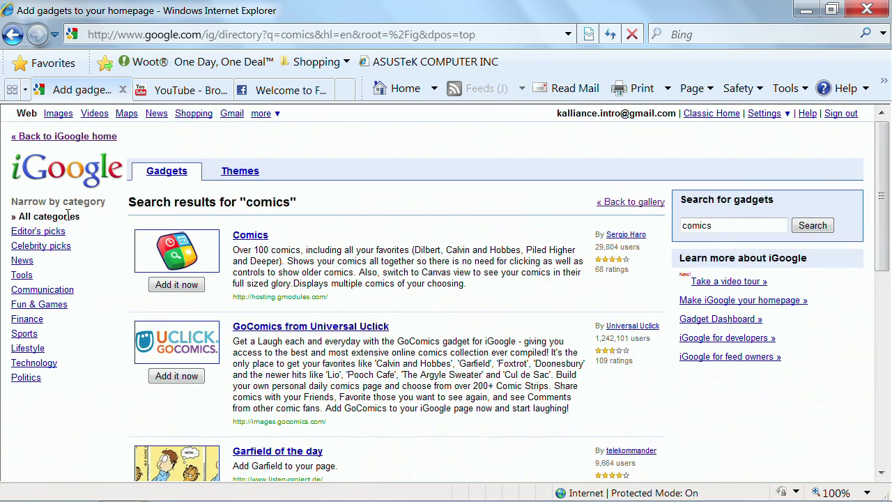
{"action": "left_click", "coordinate": [69, 138]}
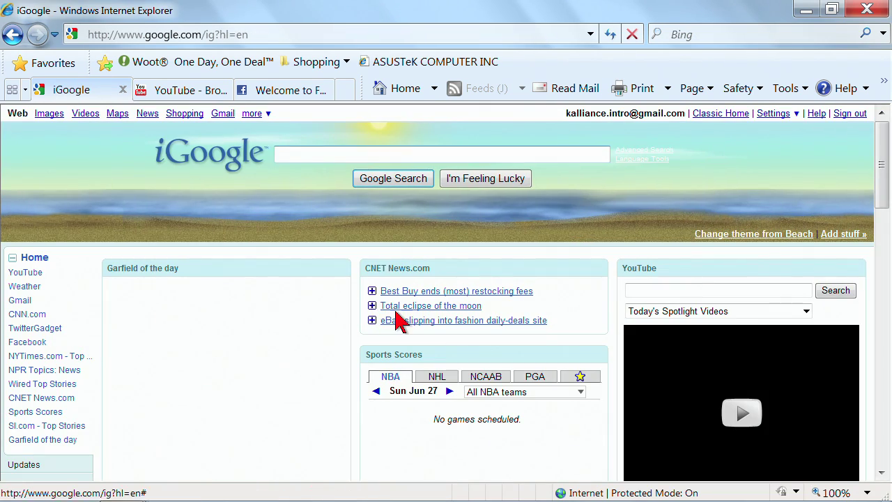
{"action": "scroll", "coordinate": [383, 318], "scroll_direction": "down", "scroll_amount": 1}
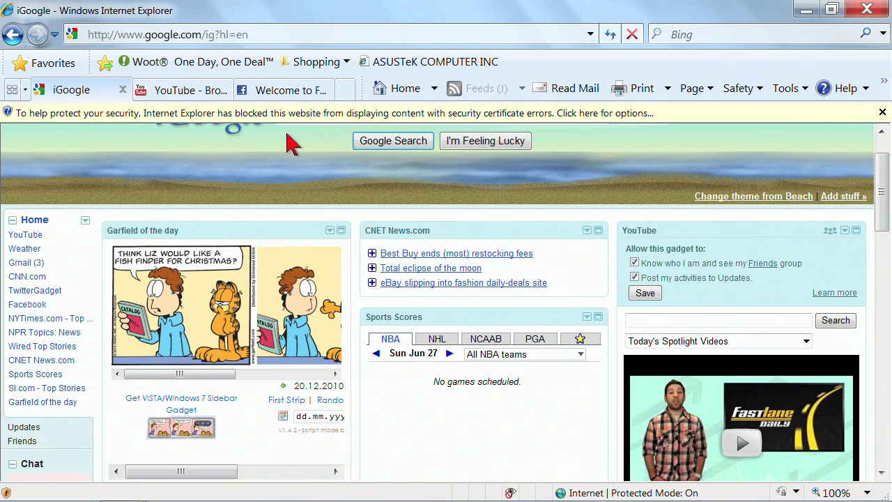
Switch to the browser tab showing YouTube and load yahoo.com in it
{"action": "left_click", "coordinate": [212, 90]}
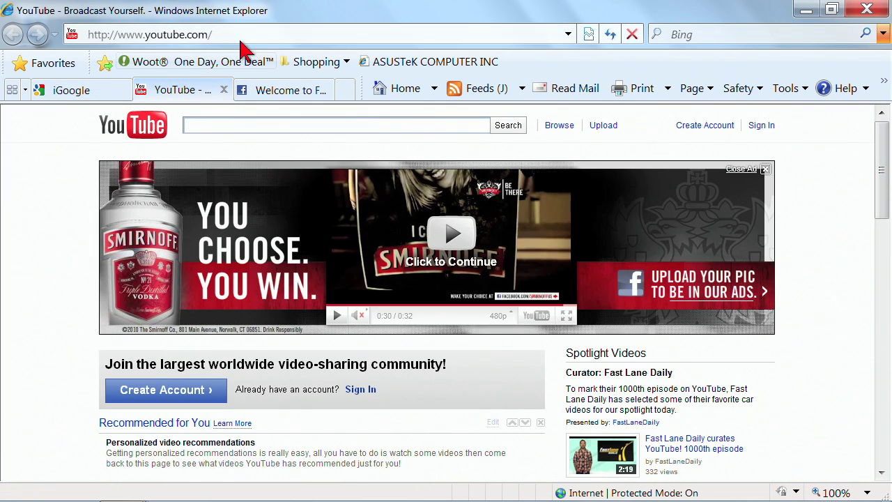
{"action": "left_click", "coordinate": [248, 34]}
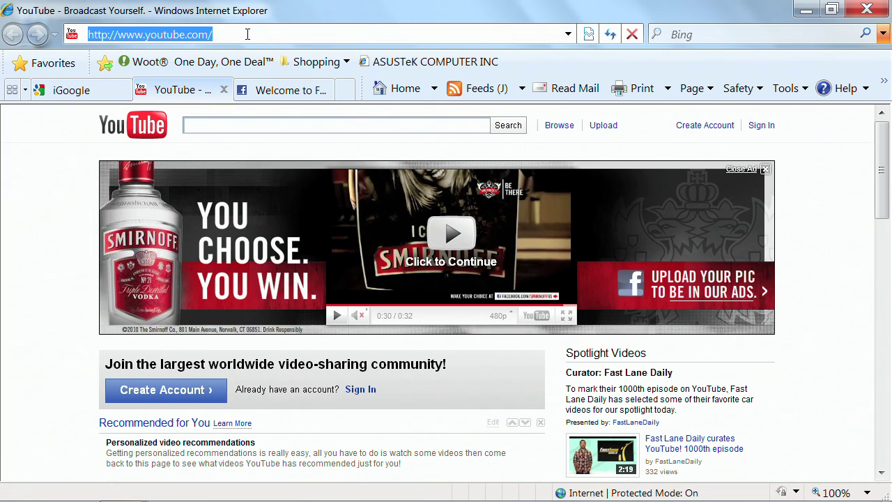
{"action": "type", "text": "yahoo.com"}
{"action": "key", "text": "Return"}
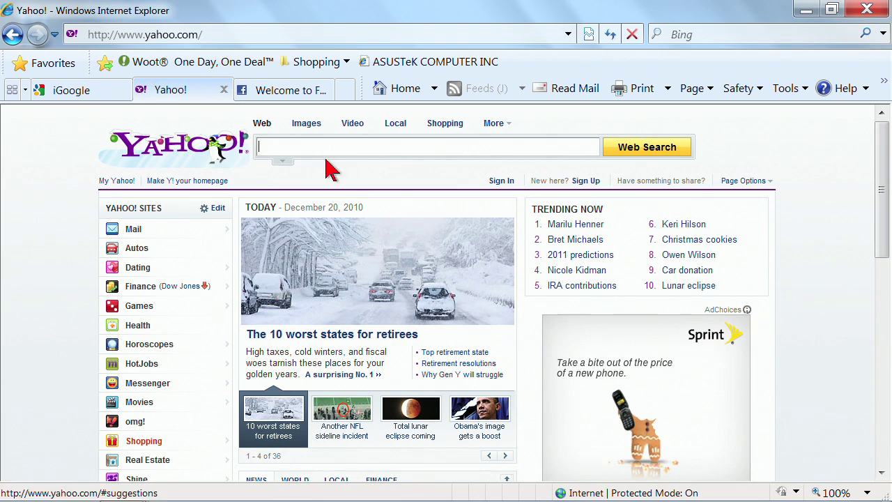
Sign in to Yahoo! with the prefilled Yahoo! ID by entering the account password
{"action": "left_click", "coordinate": [501, 183]}
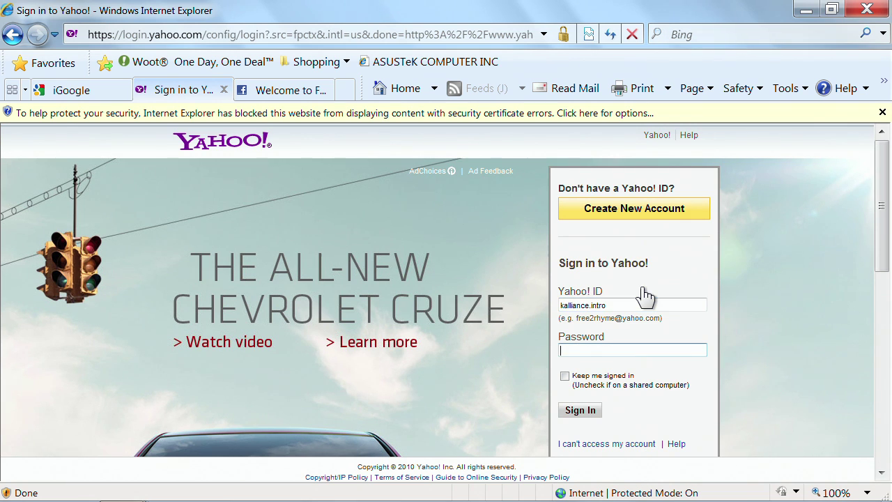
{"action": "type", "text": "•••"}
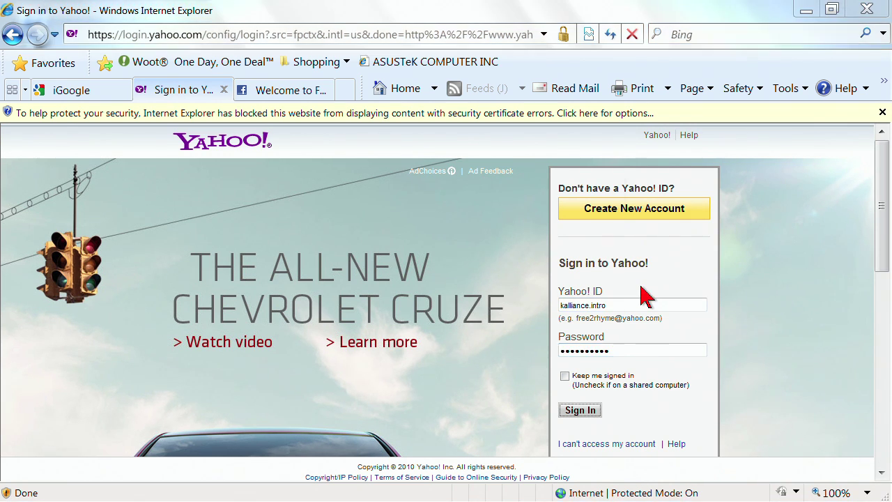
{"action": "key", "text": "Return"}
{"action": "left_click", "coordinate": [493, 315]}
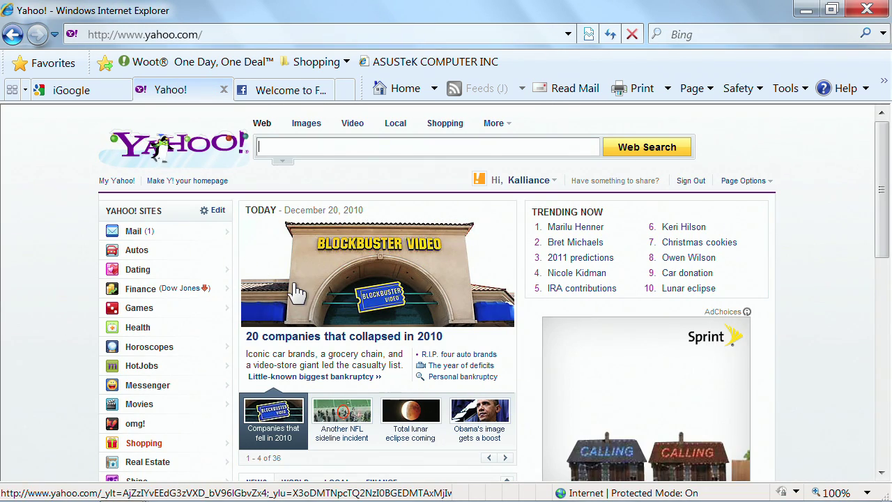
Review the Yahoo! Sites and My Favorites lists, then add Fantasy Football and TV to Yahoo! Sites and save the changes
{"action": "scroll", "coordinate": [272, 282], "scroll_direction": "down", "scroll_amount": 1}
{"action": "scroll", "coordinate": [265, 277], "scroll_direction": "up", "scroll_amount": 1}
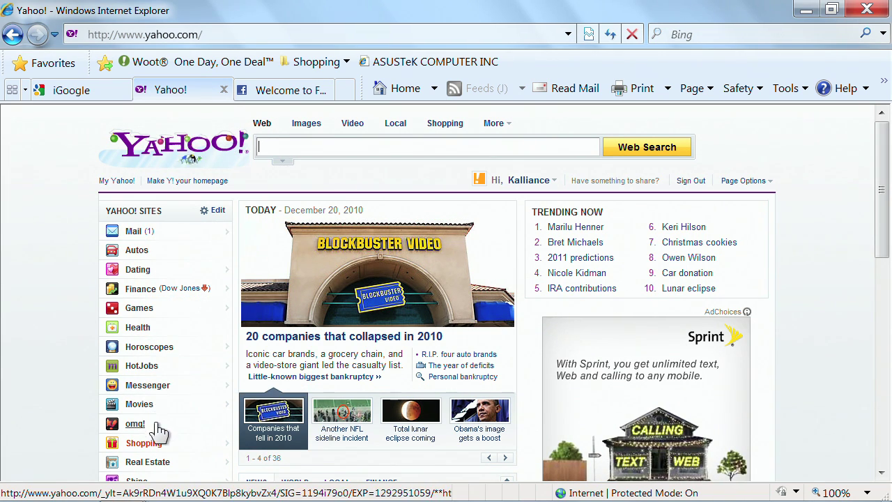
{"action": "scroll", "coordinate": [153, 442], "scroll_direction": "down", "scroll_amount": 5}
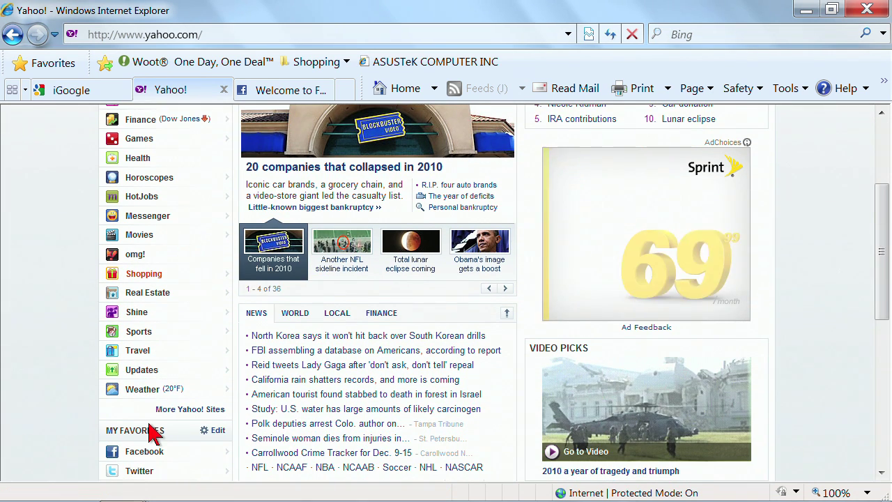
{"action": "scroll", "coordinate": [153, 432], "scroll_direction": "down", "scroll_amount": 2}
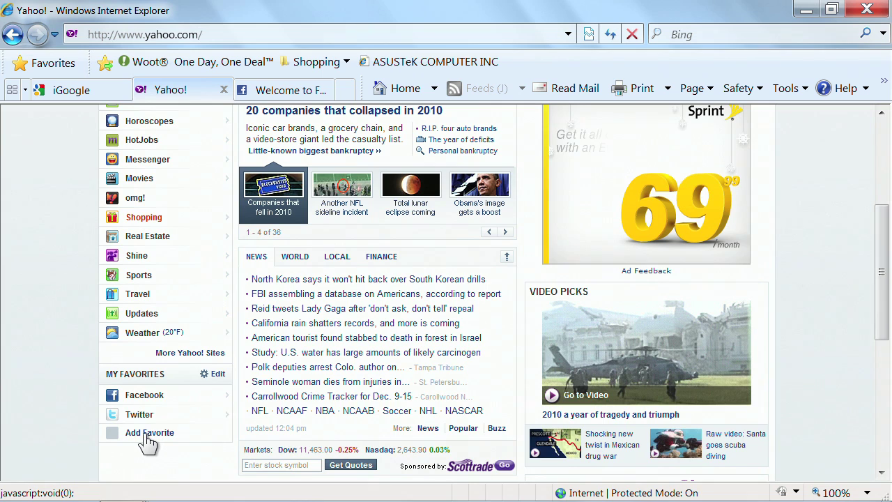
{"action": "scroll", "coordinate": [139, 439], "scroll_direction": "up", "scroll_amount": 7}
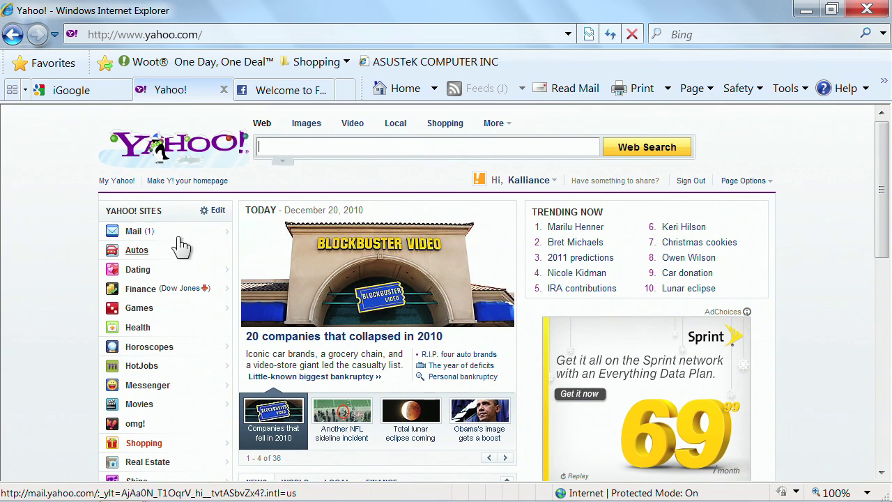
{"action": "left_click", "coordinate": [218, 212]}
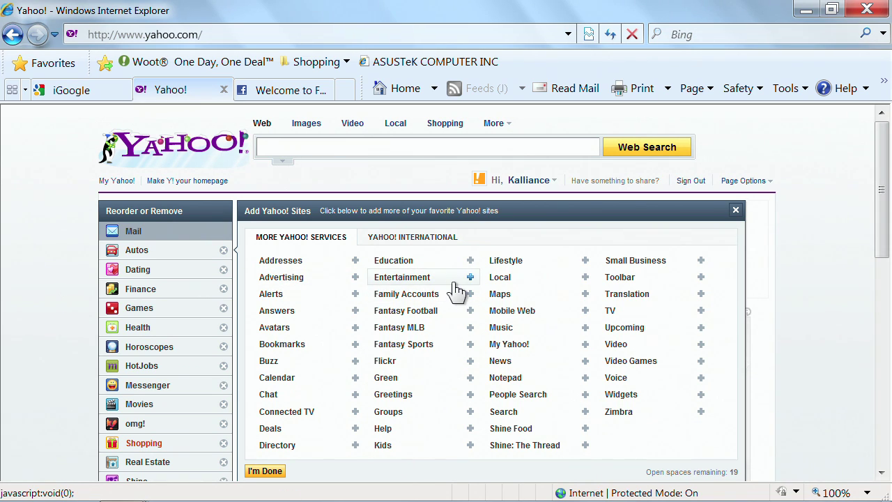
{"action": "scroll", "coordinate": [456, 287], "scroll_direction": "down", "scroll_amount": 3}
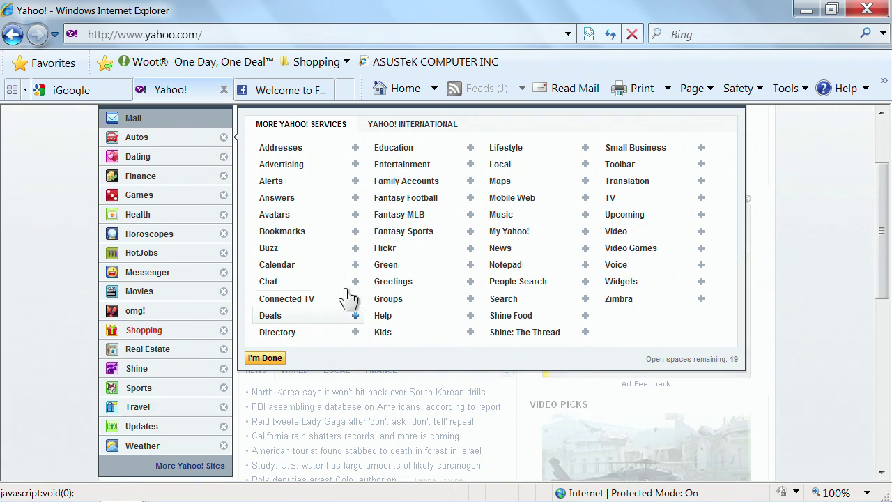
{"action": "left_click", "coordinate": [472, 199]}
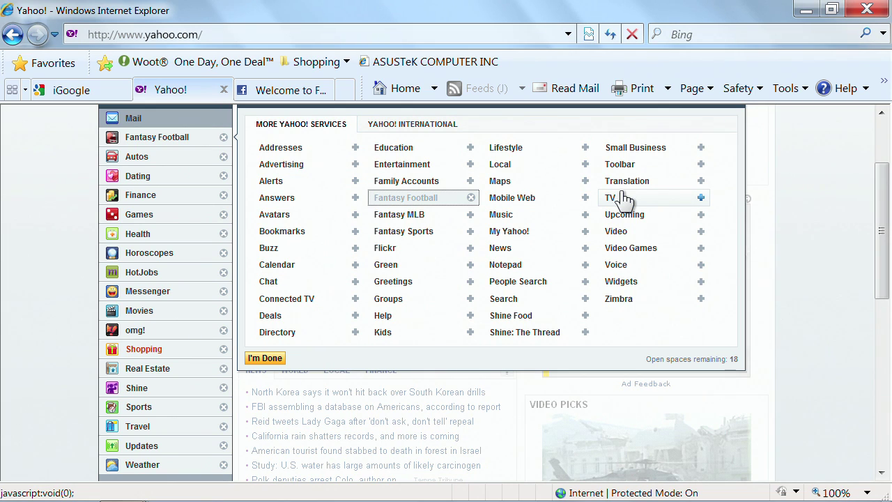
{"action": "left_click", "coordinate": [700, 202]}
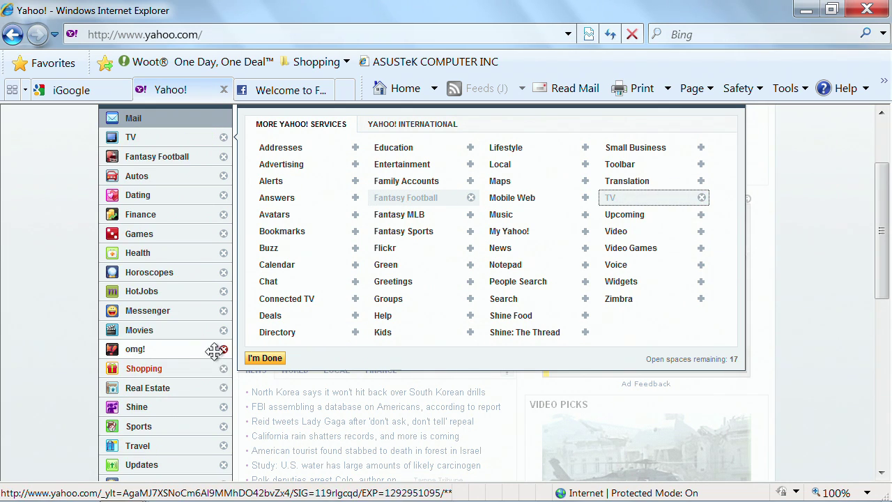
{"action": "left_click", "coordinate": [265, 359]}
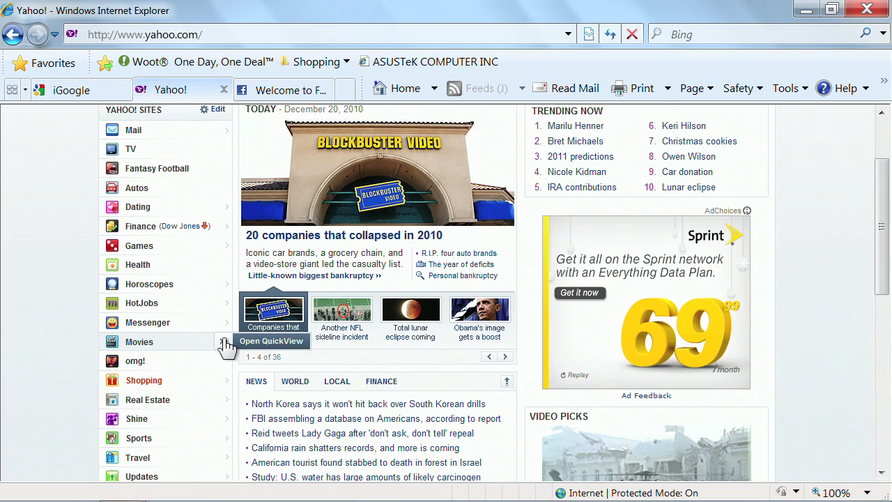
Reopen the Yahoo! Sites list for editing and remove omg!, HotJobs, Horoscopes and Dating from it
{"action": "scroll", "coordinate": [227, 345], "scroll_direction": "up", "scroll_amount": 3}
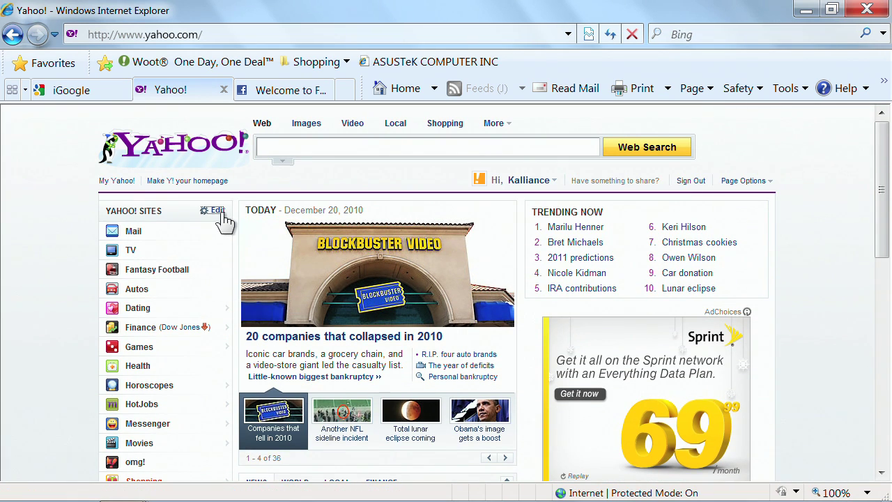
{"action": "left_click", "coordinate": [220, 212]}
{"action": "scroll", "coordinate": [404, 307], "scroll_direction": "down", "scroll_amount": 3}
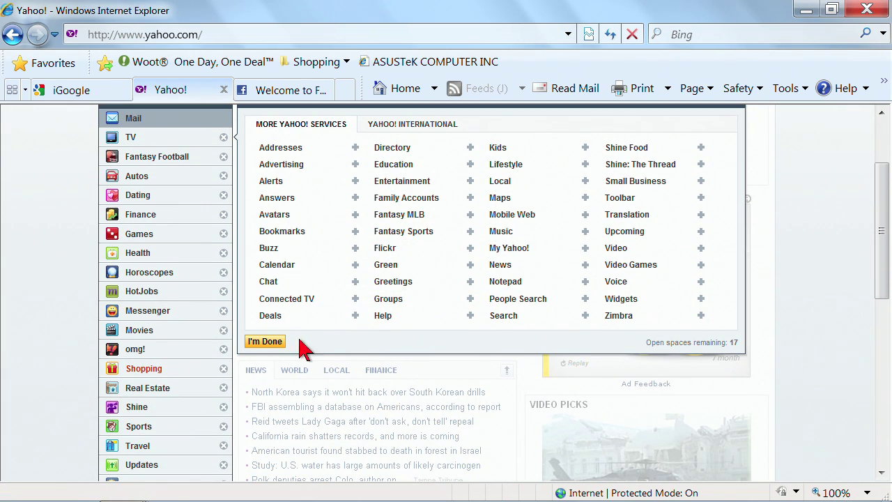
{"action": "left_click", "coordinate": [224, 348]}
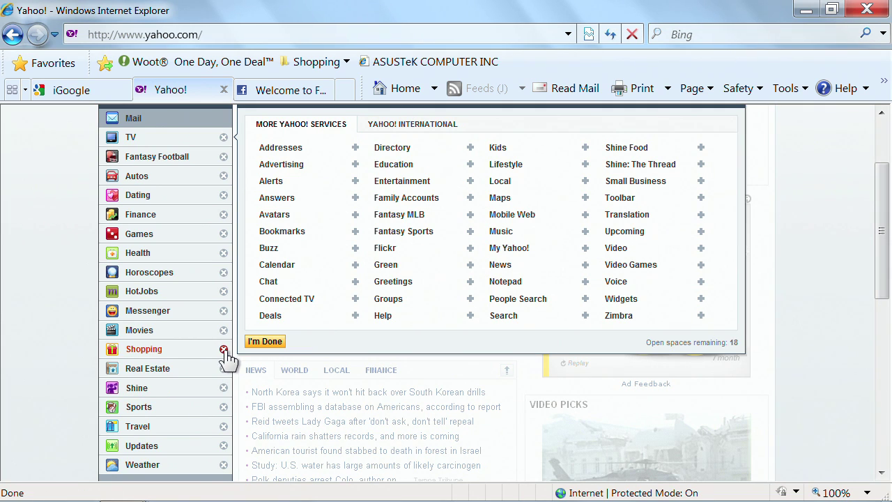
{"action": "left_click", "coordinate": [224, 291]}
{"action": "left_click", "coordinate": [223, 272]}
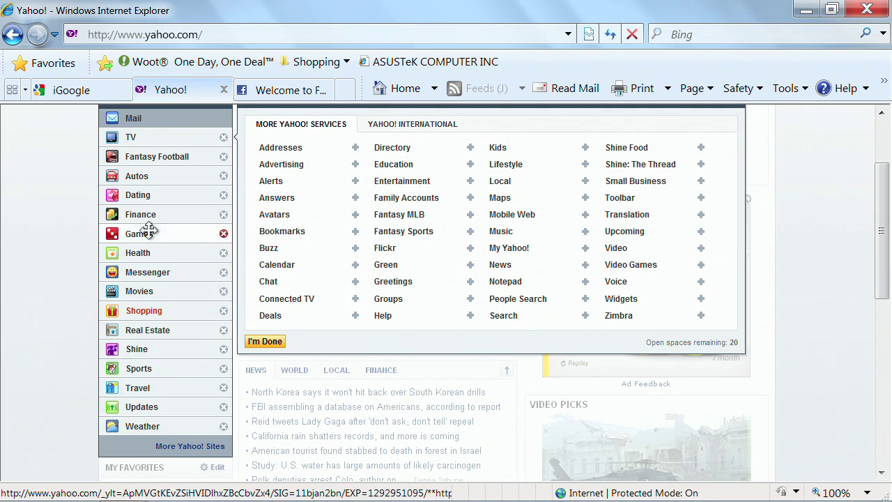
{"action": "left_click", "coordinate": [224, 195]}
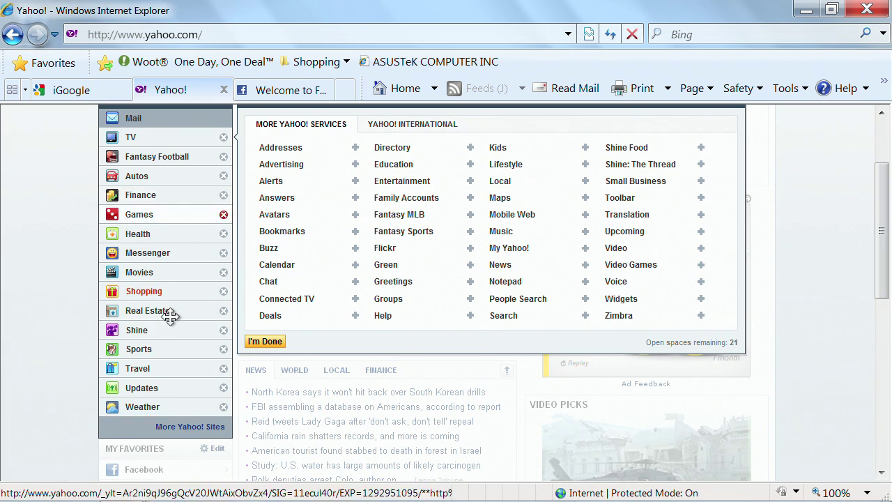
Remove Shine from the Yahoo! Sites list and save the changes
{"action": "left_click", "coordinate": [224, 330]}
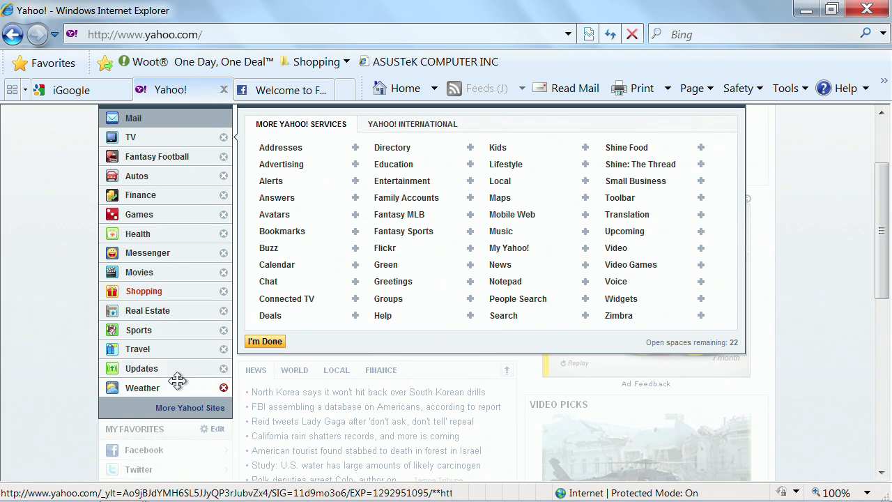
{"action": "left_click", "coordinate": [265, 342]}
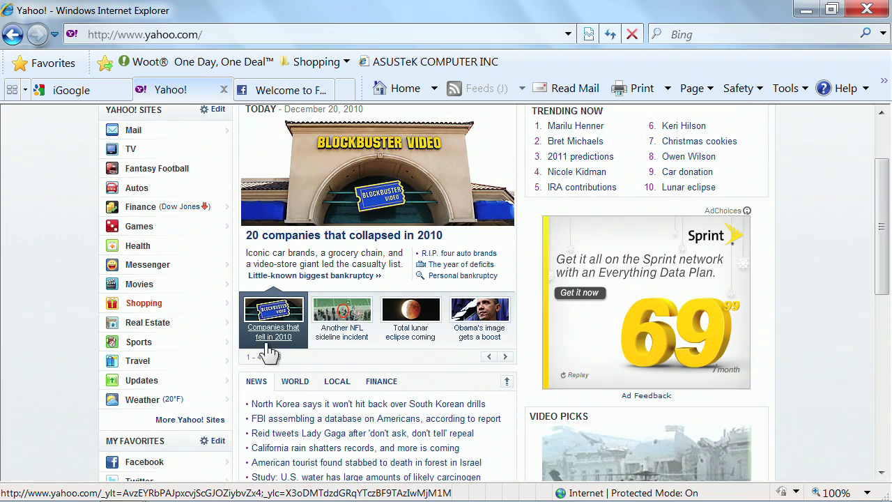
View the Weather page from the Yahoo! Sites list and return to the Yahoo! home page
{"action": "mouse_move", "coordinate": [199, 209]}
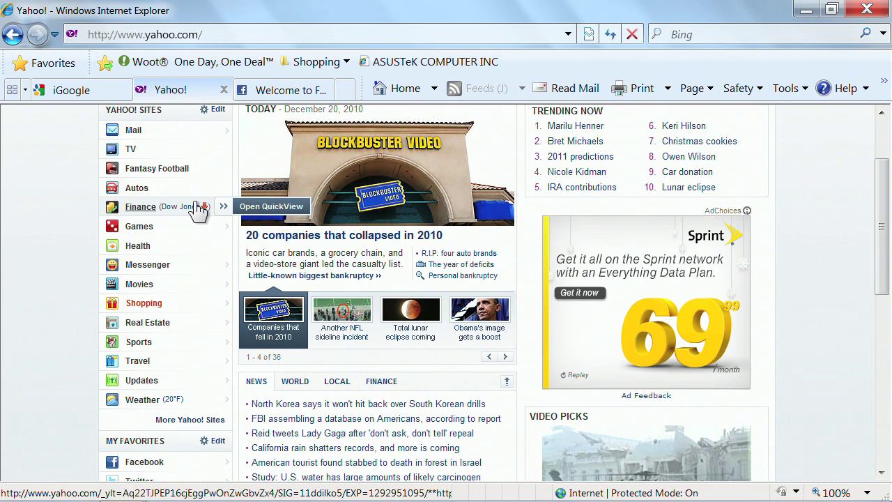
{"action": "scroll", "coordinate": [199, 209], "scroll_direction": "down", "scroll_amount": 1}
{"action": "mouse_move", "coordinate": [114, 355]}
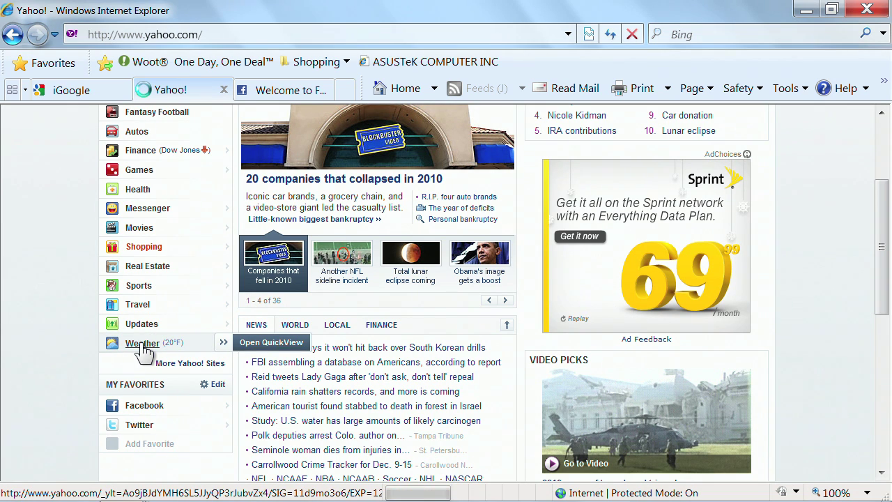
{"action": "left_click", "coordinate": [143, 345]}
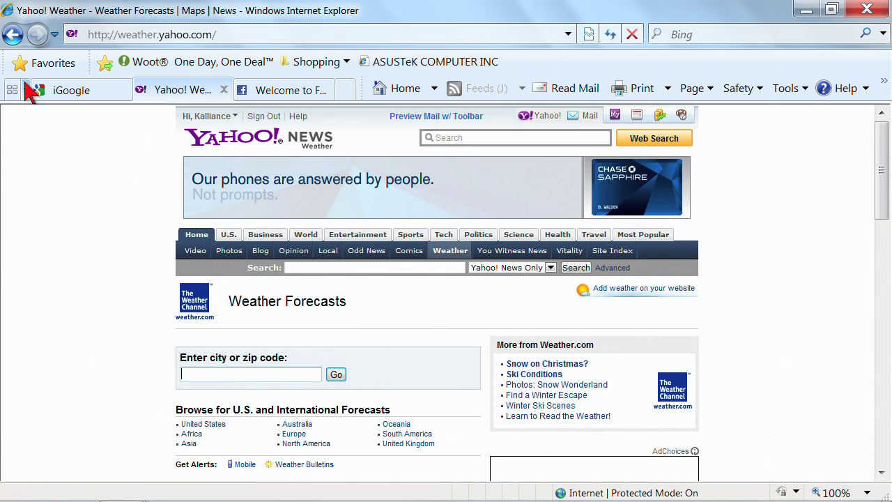
{"action": "left_click", "coordinate": [17, 35]}
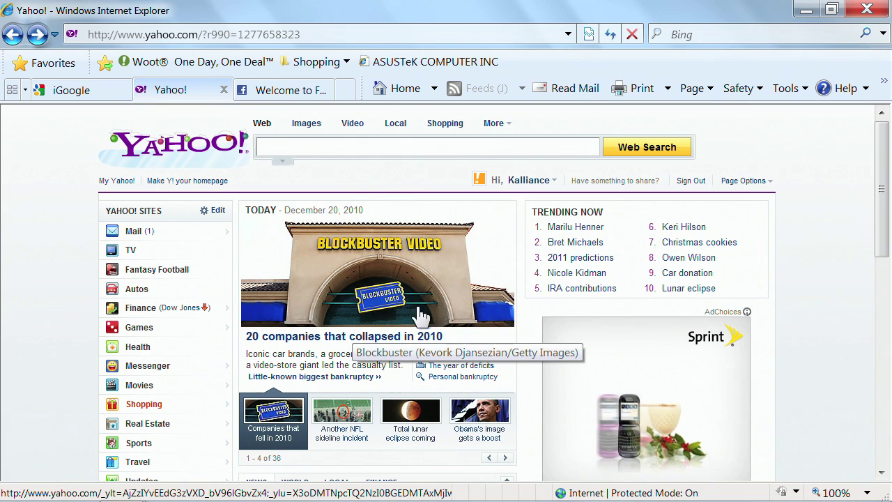
Change the Yahoo! home page's color to purple
{"action": "left_click", "coordinate": [756, 182]}
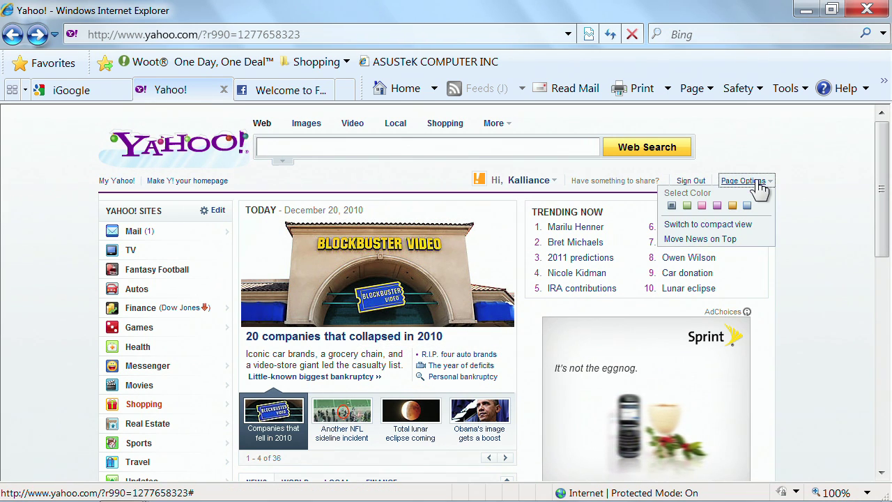
{"action": "left_click", "coordinate": [718, 207]}
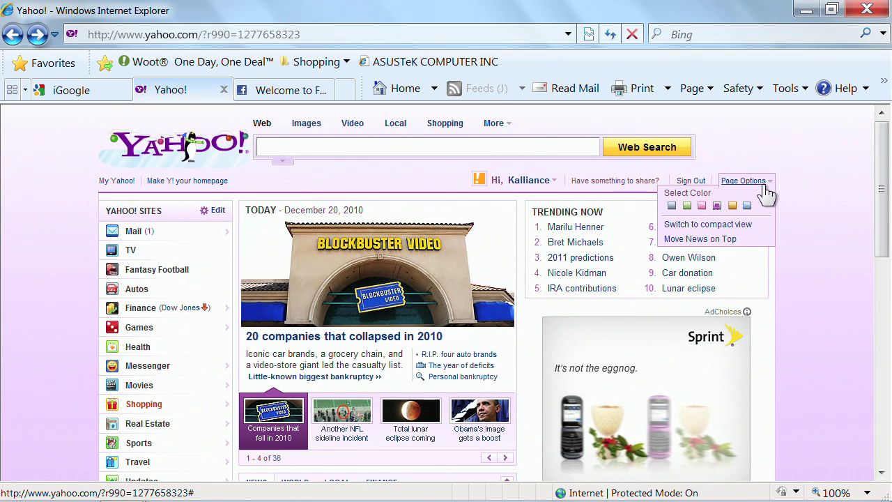
Switch the Yahoo! home page to compact view, look it over, and switch back to full view
{"action": "left_click", "coordinate": [718, 240]}
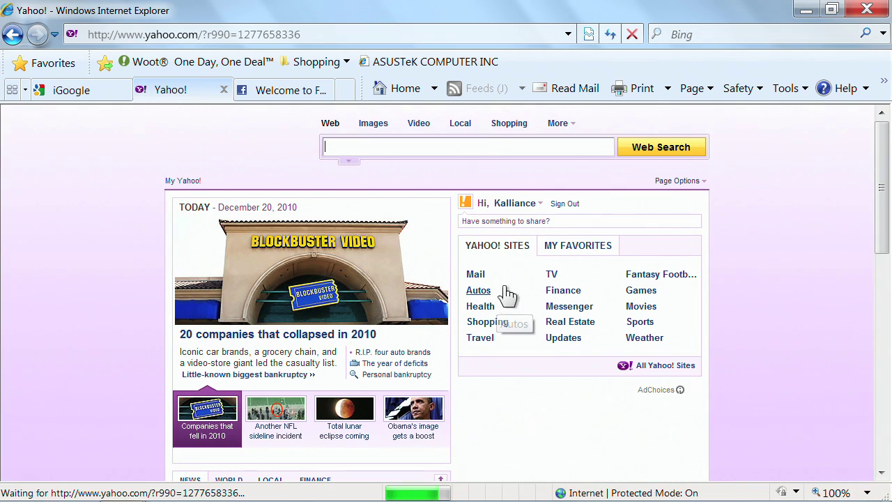
{"action": "scroll", "coordinate": [527, 272], "scroll_direction": "down", "scroll_amount": 3}
{"action": "scroll", "coordinate": [536, 282], "scroll_direction": "down", "scroll_amount": 3}
{"action": "scroll", "coordinate": [534, 280], "scroll_direction": "up", "scroll_amount": 6}
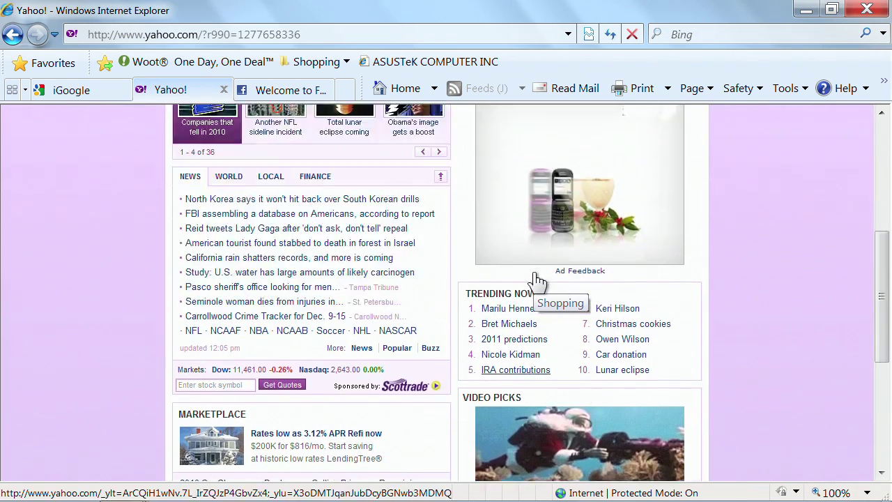
{"action": "left_click", "coordinate": [677, 183]}
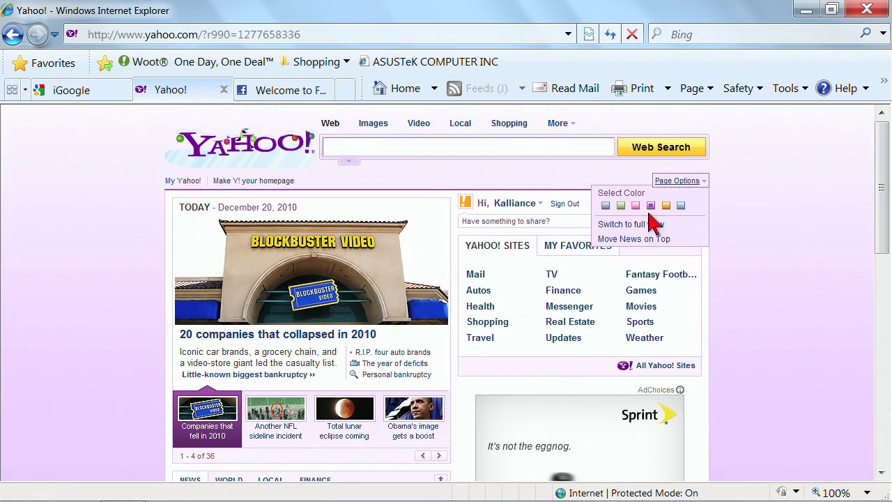
{"action": "left_click", "coordinate": [630, 224]}
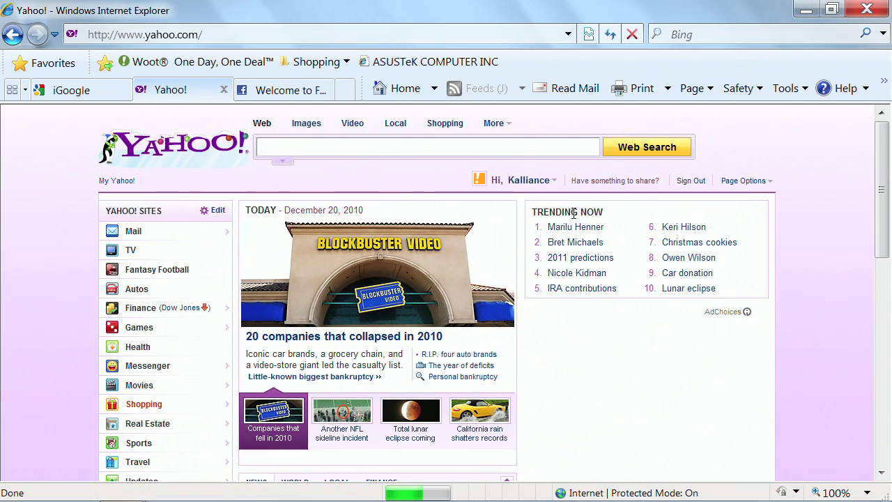
{"action": "scroll", "coordinate": [548, 235], "scroll_direction": "down", "scroll_amount": 6}
{"action": "scroll", "coordinate": [548, 237], "scroll_direction": "down", "scroll_amount": 1}
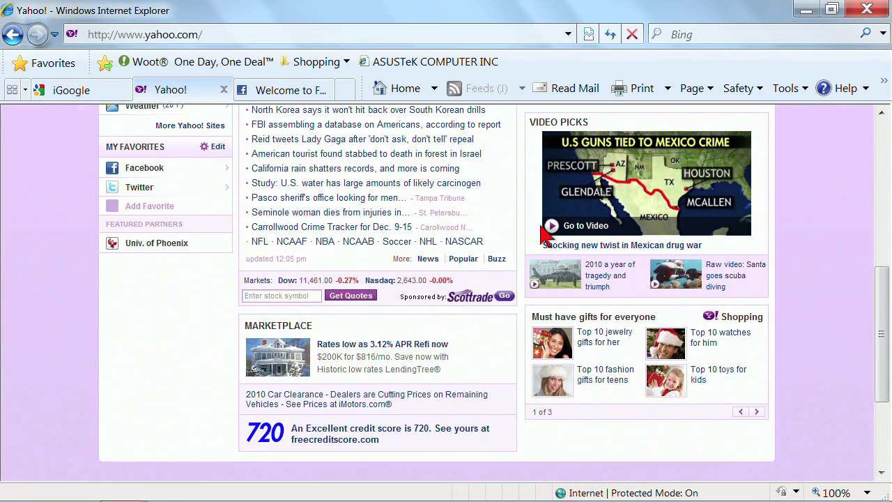
{"action": "scroll", "coordinate": [529, 234], "scroll_direction": "up", "scroll_amount": 1}
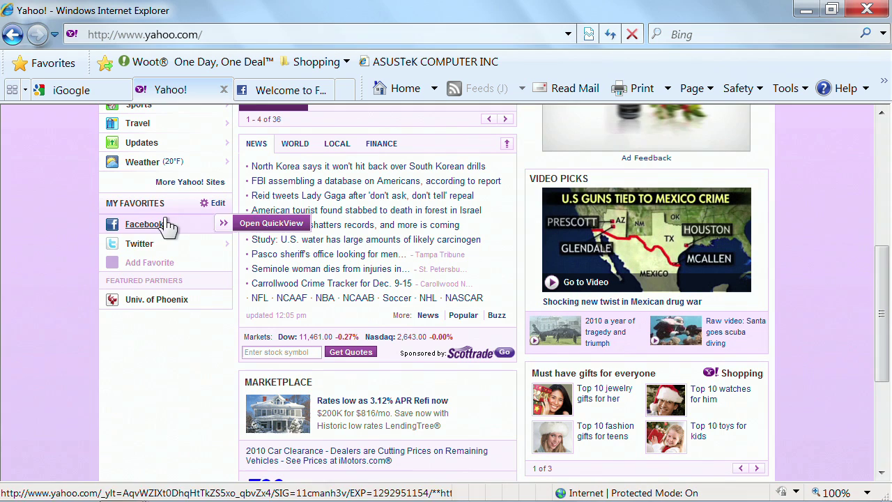
{"action": "left_click", "coordinate": [217, 204]}
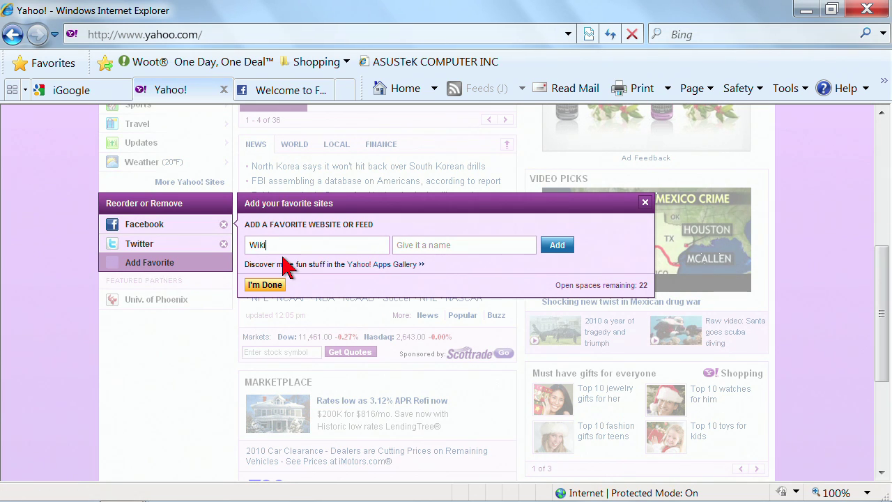
{"action": "key", "text": "BackSpace"}
{"action": "key", "text": "BackSpace"}
{"action": "key", "text": "BackSpace"}
{"action": "key", "text": "BackSpace"}
{"action": "key", "text": "BackSpace"}
{"action": "key", "text": "BackSpace"}
{"action": "key", "text": "BackSpace"}
{"action": "key", "text": "BackSpace"}
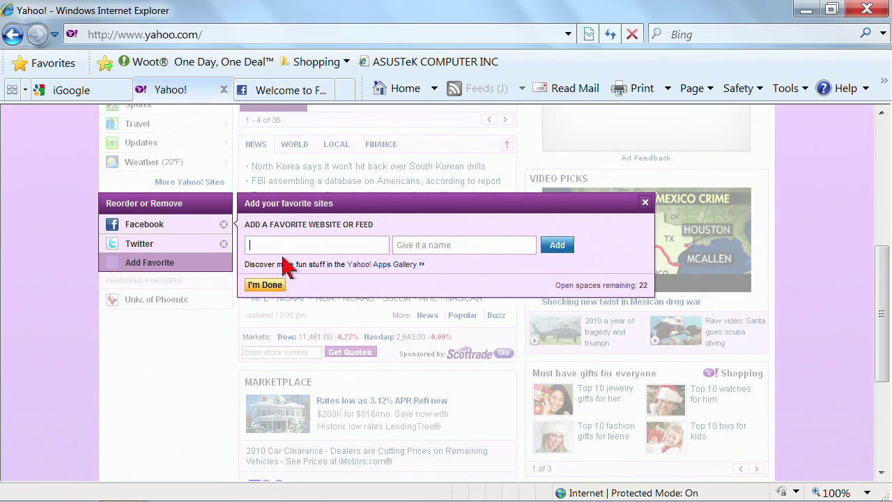
{"action": "type", "text": "http://www.wikipedia.org"}
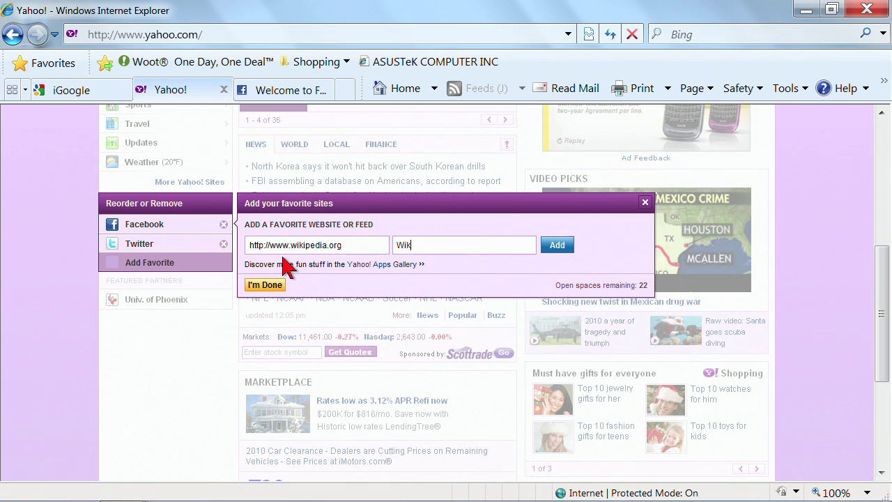
{"action": "left_click", "coordinate": [554, 245]}
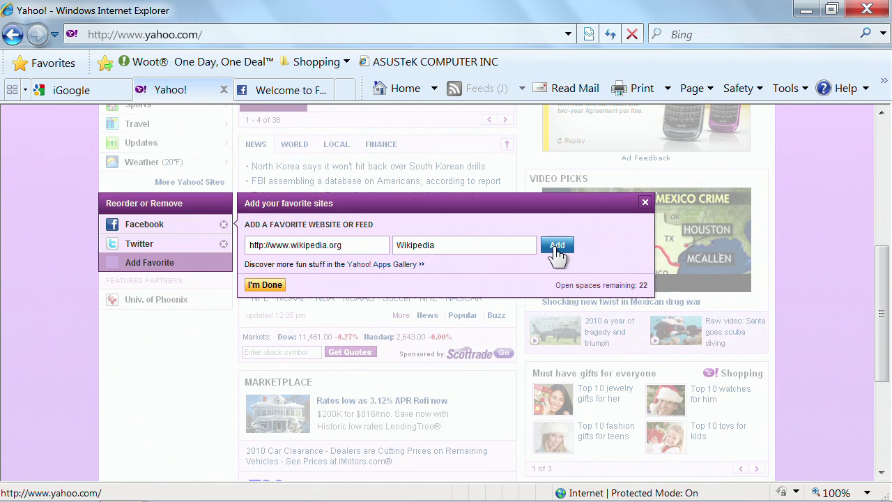
{"action": "left_click", "coordinate": [259, 285]}
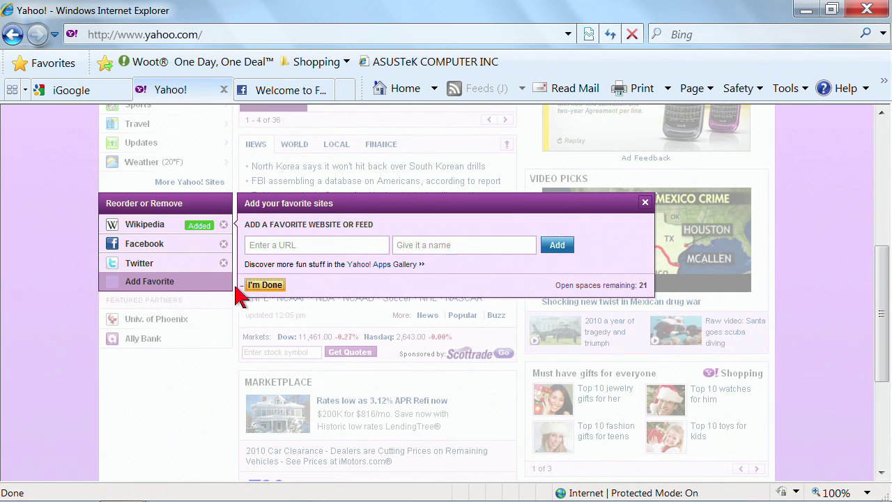
Open the Wikipedia site from My Favorites and return to the Yahoo! home page
{"action": "left_click", "coordinate": [113, 224]}
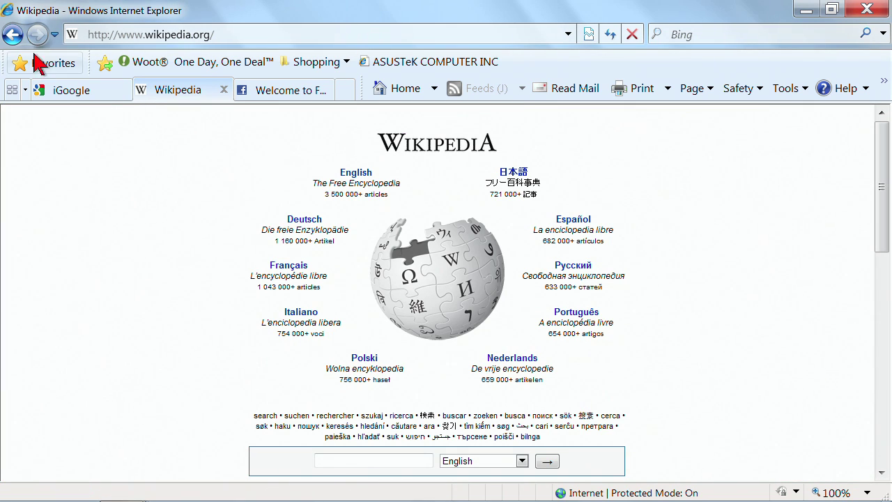
{"action": "left_click", "coordinate": [15, 35]}
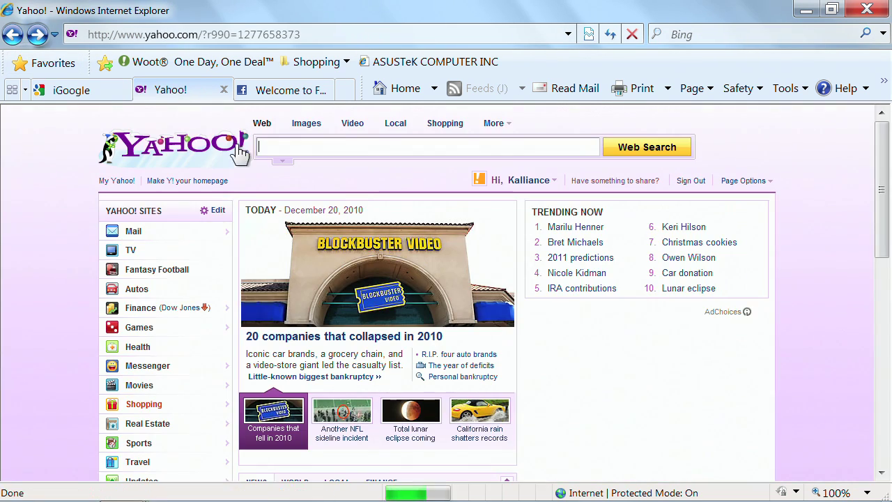
Preview Facebook and Wikipedia from My Favorites in QuickView
{"action": "scroll", "coordinate": [209, 334], "scroll_direction": "down", "scroll_amount": 3}
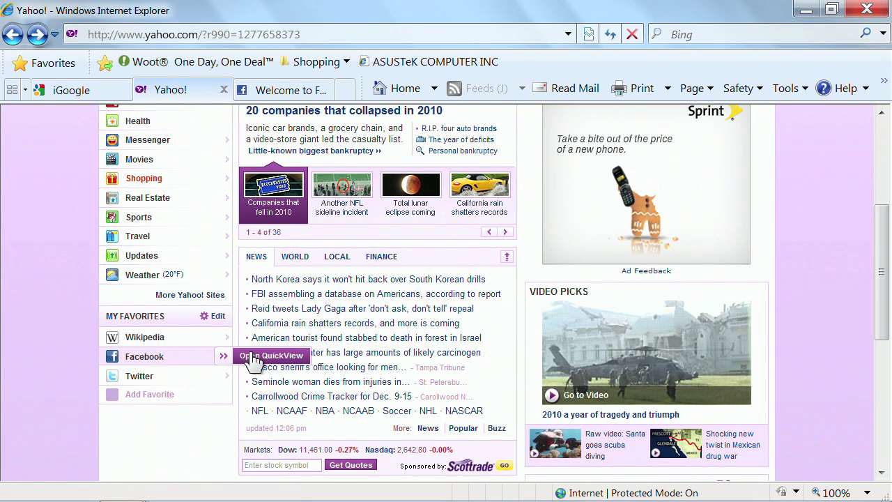
{"action": "left_click", "coordinate": [224, 356]}
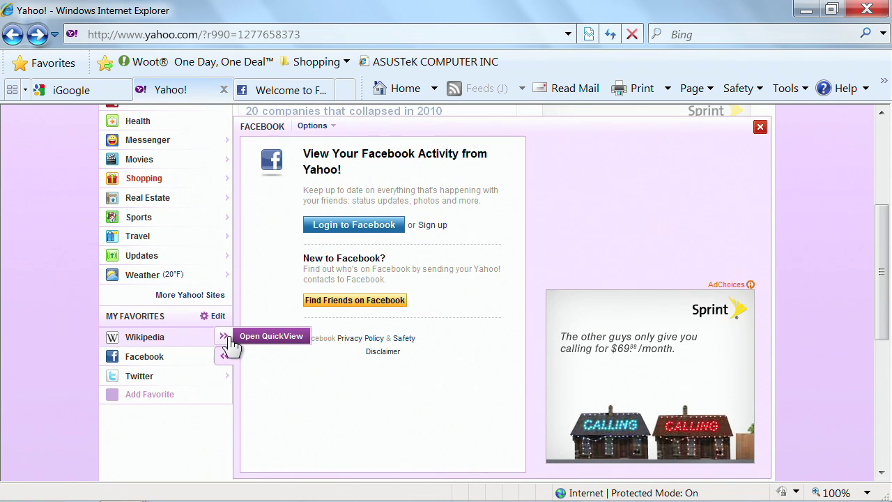
{"action": "left_click", "coordinate": [255, 340]}
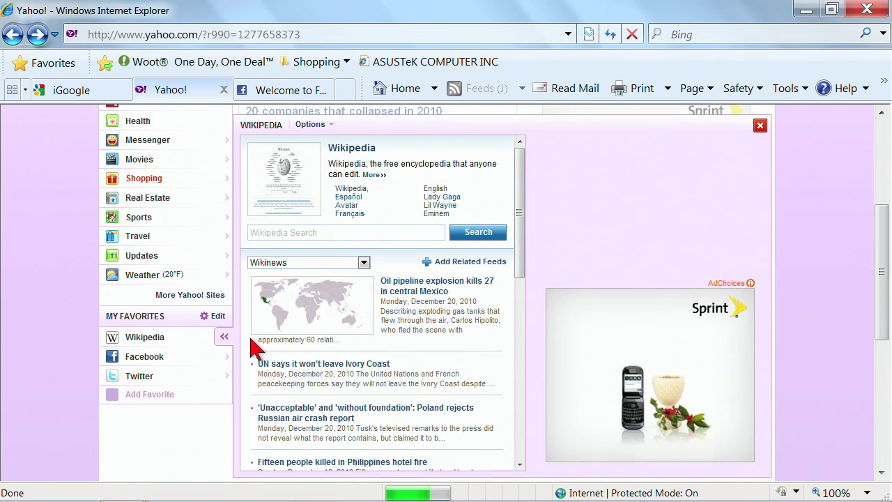
Search for "michael johnson" from the Wikipedia QuickView and look through the results
{"action": "scroll", "coordinate": [255, 339], "scroll_direction": "up", "scroll_amount": 3}
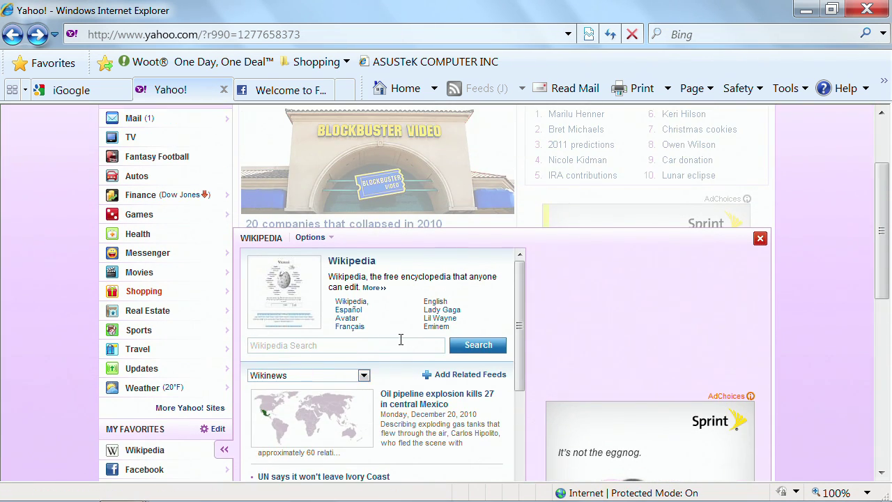
{"action": "scroll", "coordinate": [411, 334], "scroll_direction": "down", "scroll_amount": 3}
{"action": "scroll", "coordinate": [428, 376], "scroll_direction": "up", "scroll_amount": 3}
{"action": "scroll", "coordinate": [428, 376], "scroll_direction": "up", "scroll_amount": 2}
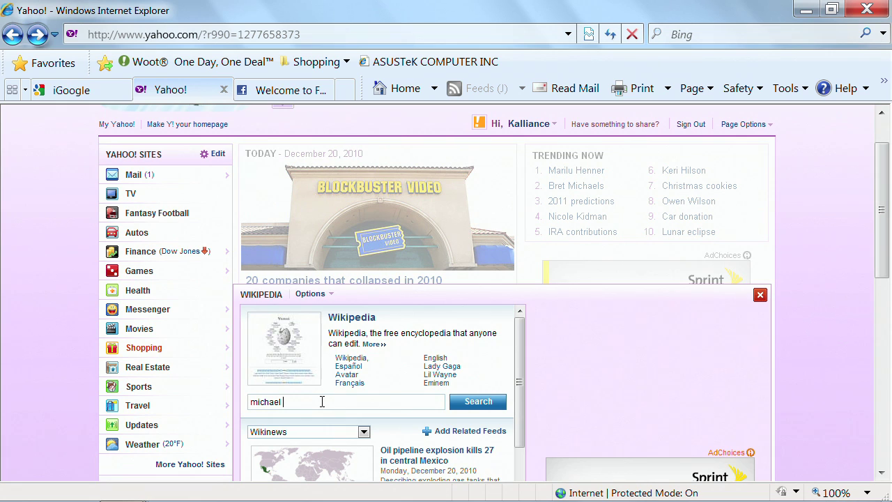
{"action": "key", "text": "Return"}
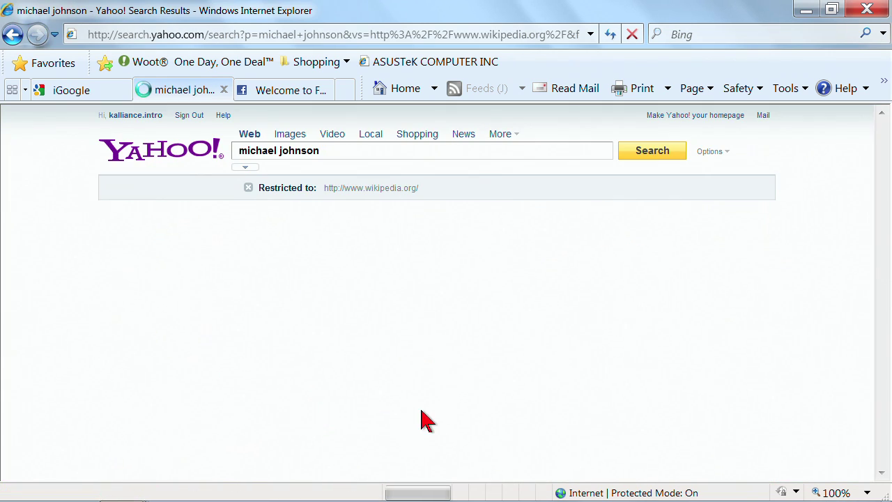
{"action": "scroll", "coordinate": [490, 352], "scroll_direction": "down", "scroll_amount": 3}
{"action": "scroll", "coordinate": [442, 295], "scroll_direction": "up", "scroll_amount": 3}
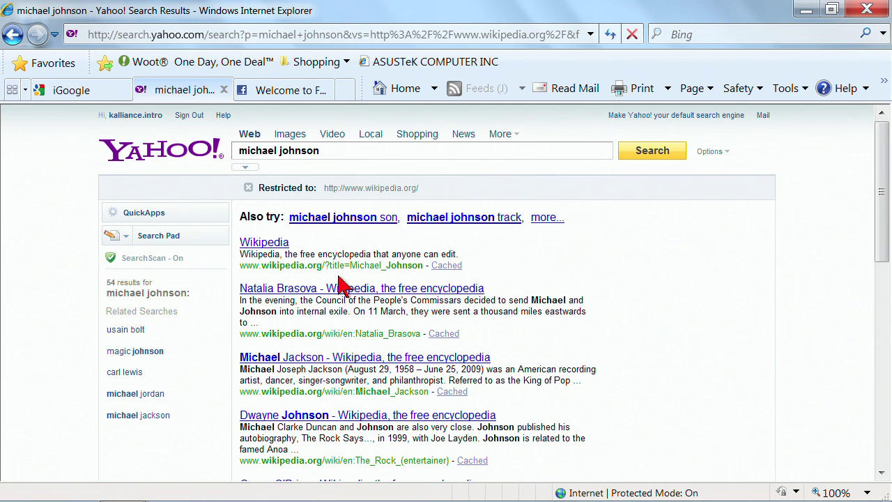
Return to the Yahoo! home page and preview the "California rain shatters records" story
{"action": "left_click", "coordinate": [13, 35]}
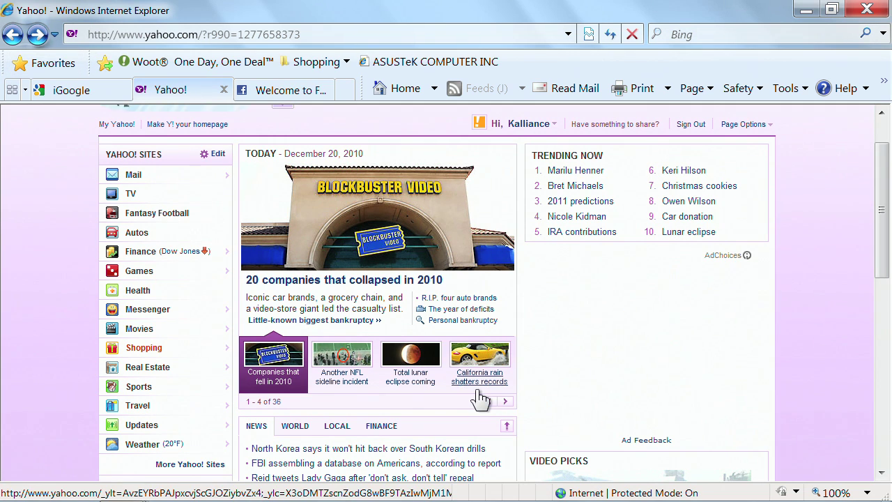
{"action": "mouse_move", "coordinate": [475, 387]}
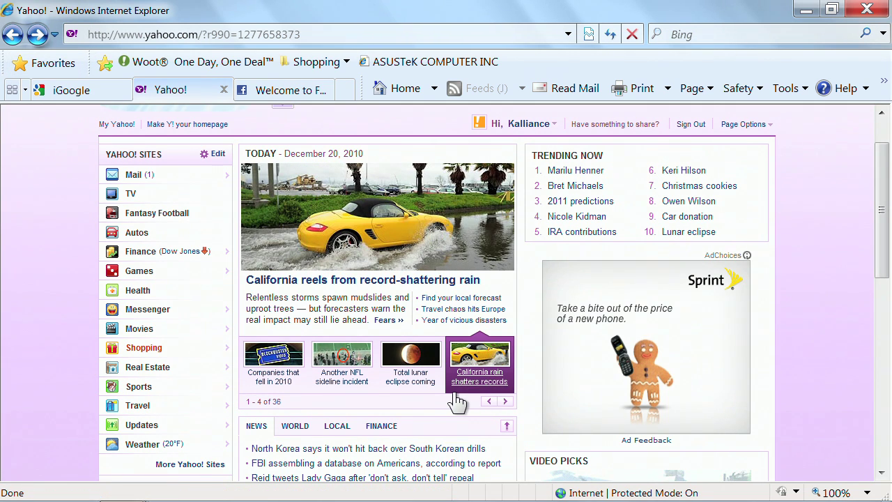